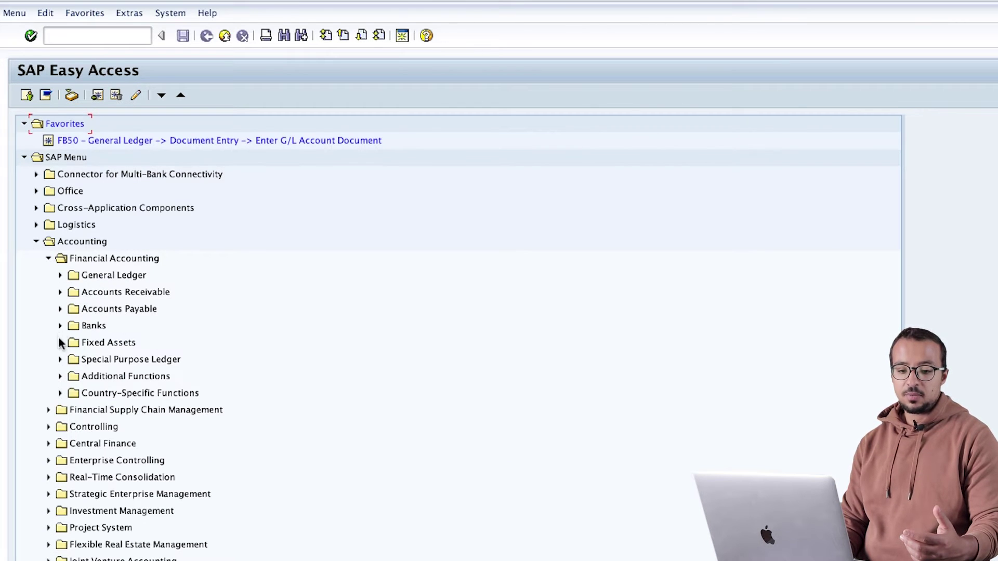
Launch AS01 and confirm asset class 2000, company code AG10 and 1 similar asset.
left_click(60, 342)
left_click(72, 377)
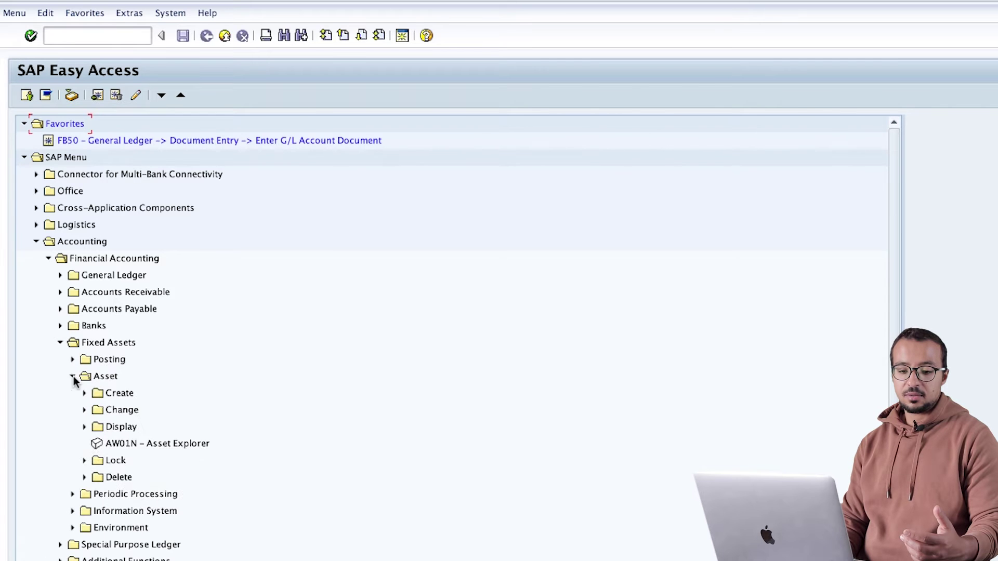
left_click(83, 393)
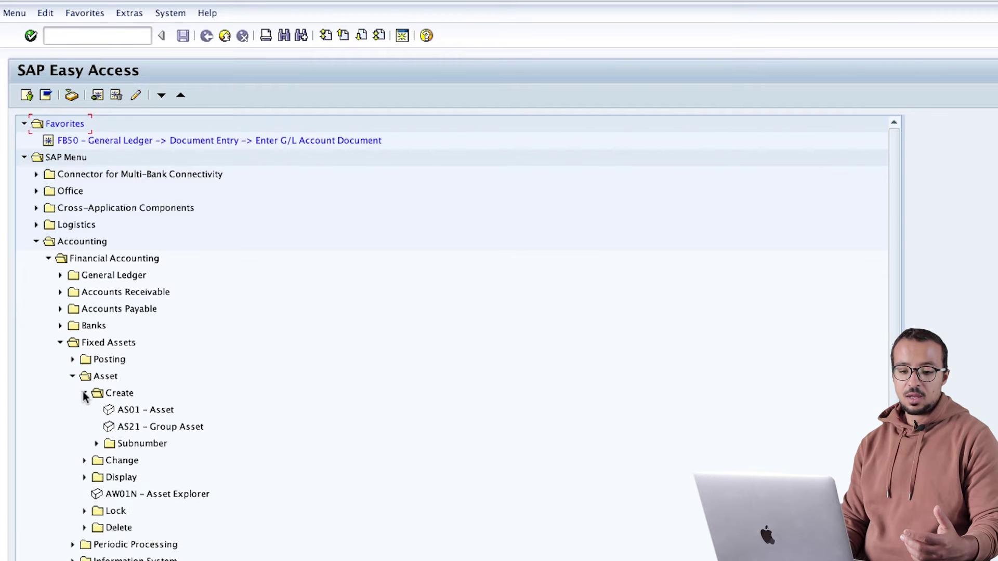
double_click(143, 410)
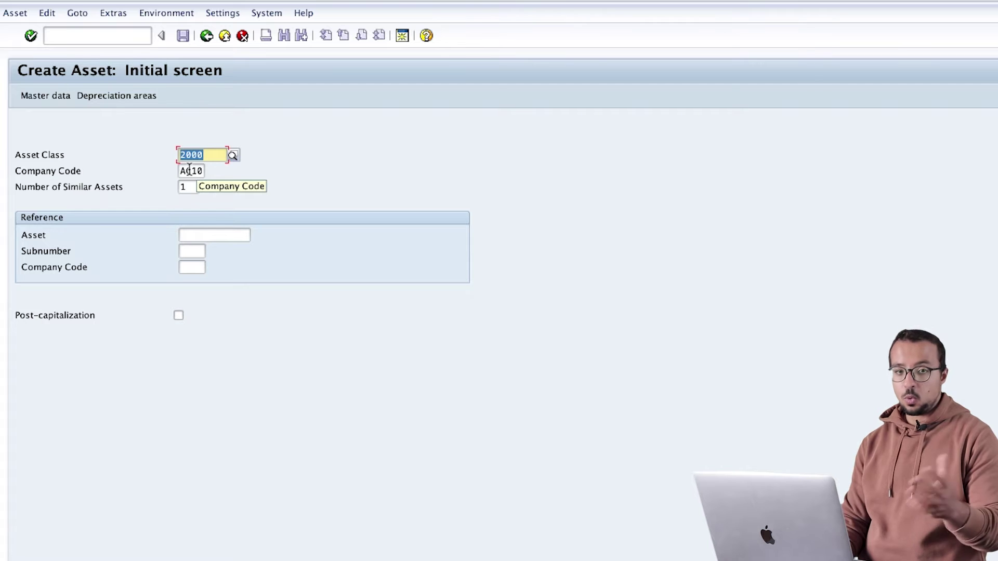
left_click(188, 188)
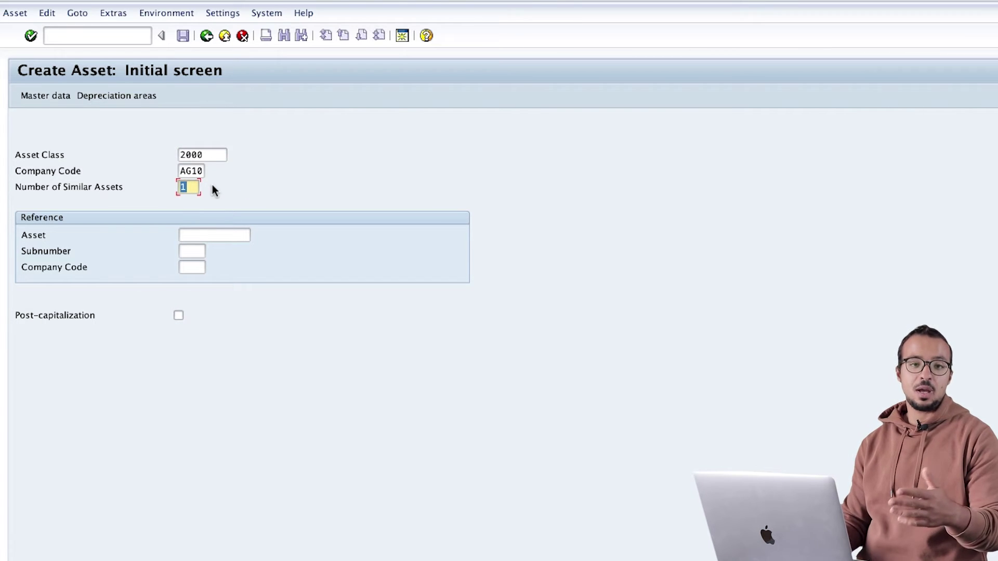
left_click(217, 155)
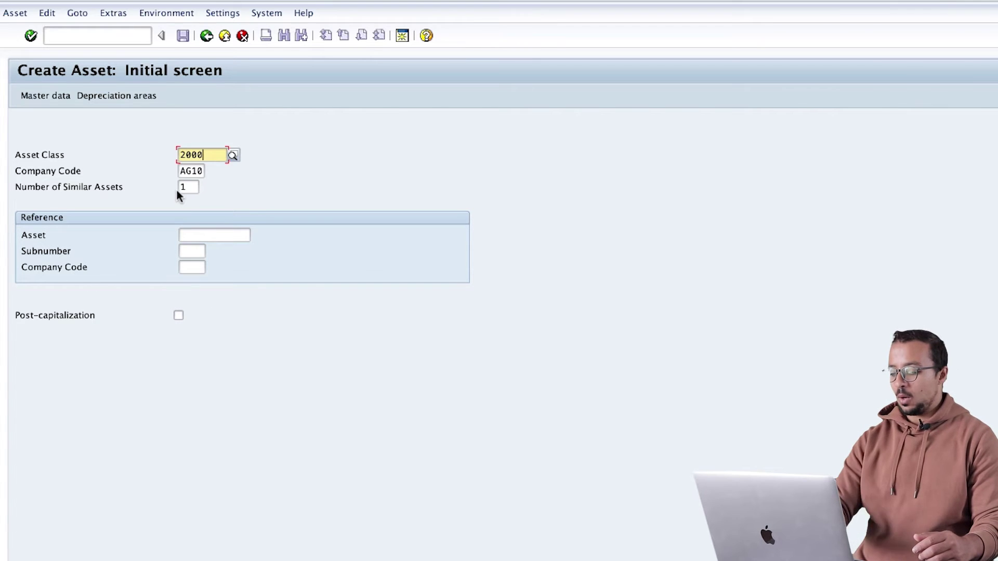
key("Return")
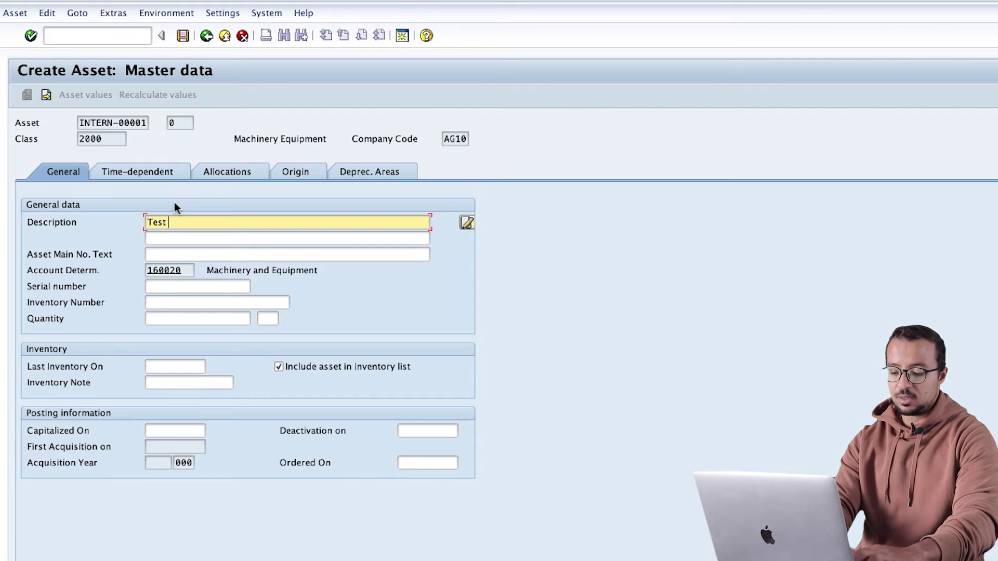
Enter description 'Test Machine Demo 01' and serial number sddsfgf455 on the General data.
type("Test Machine De")
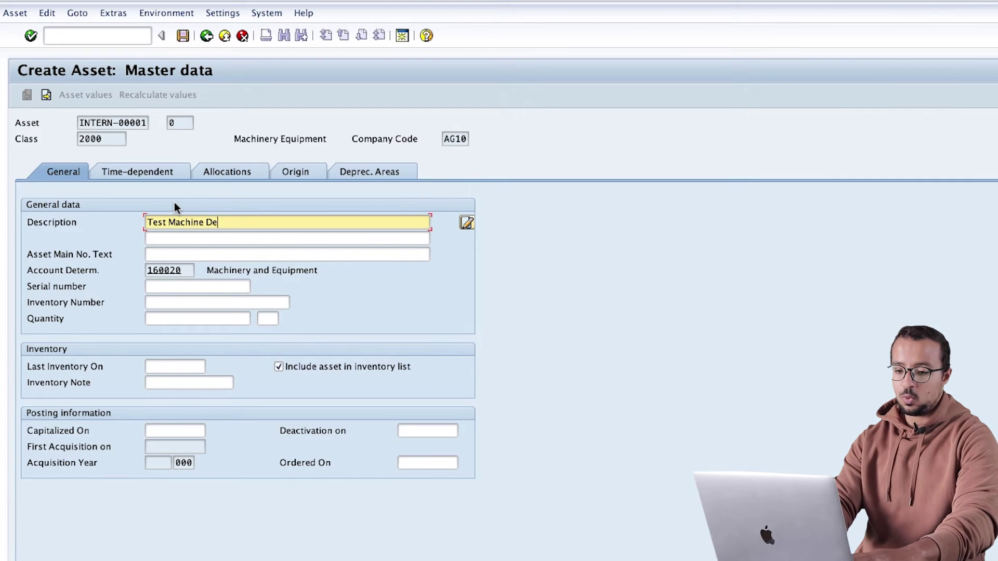
type("mo 01")
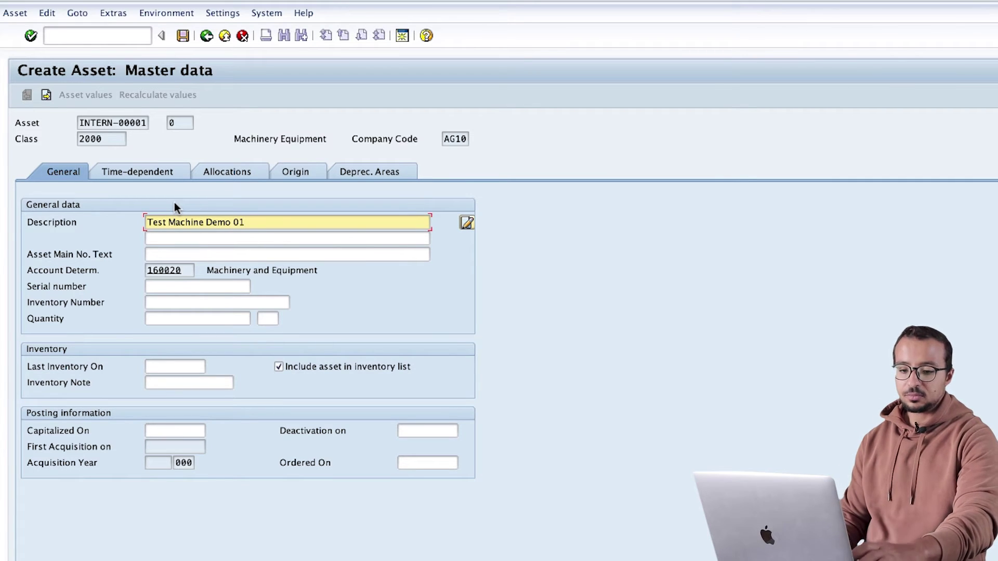
left_click(235, 287)
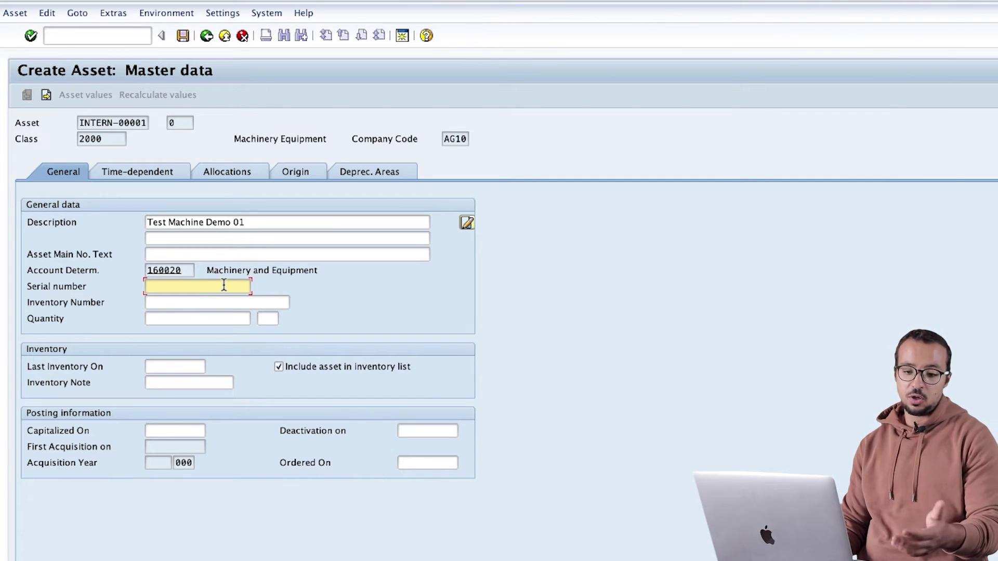
left_click(204, 297)
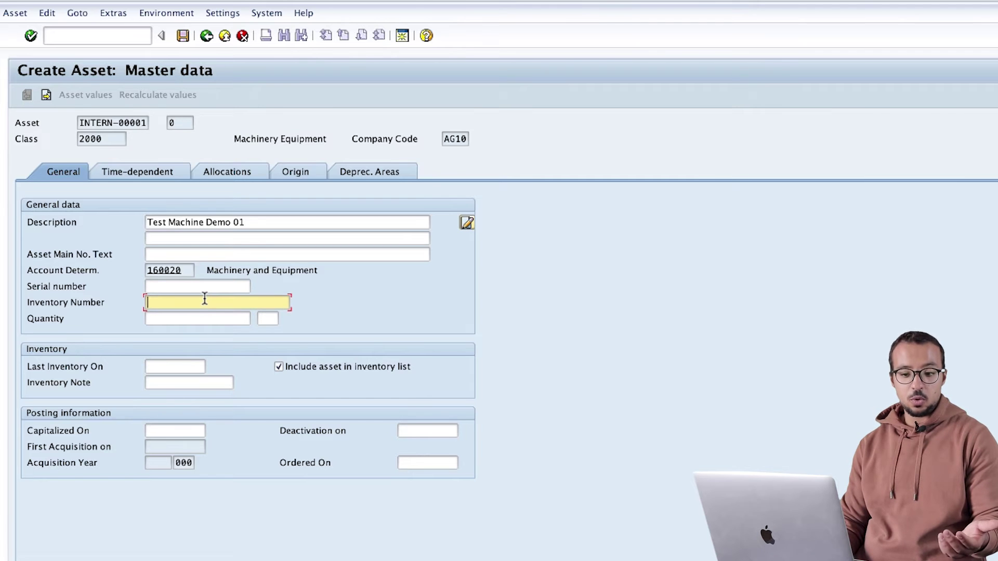
left_click(196, 316)
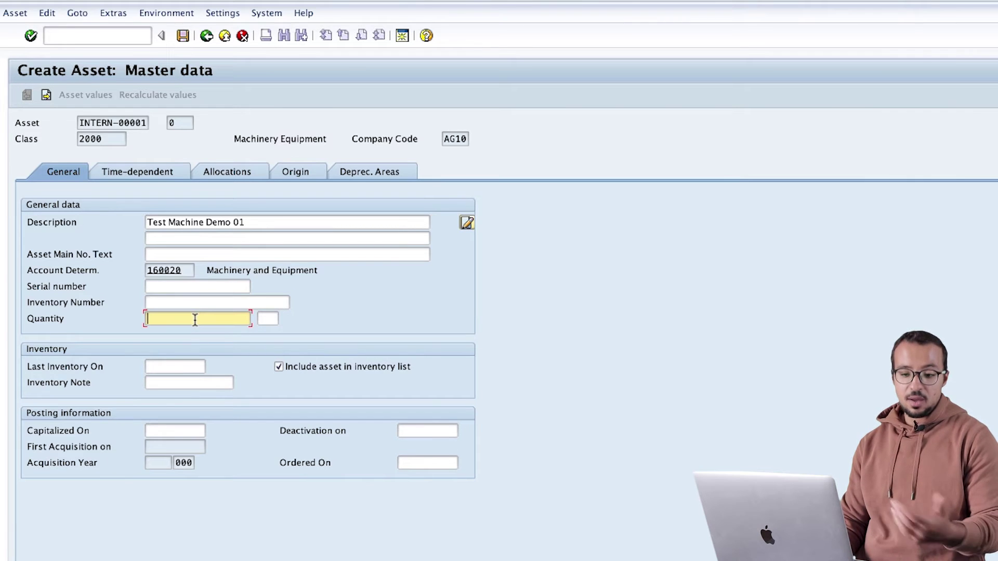
left_click(205, 290)
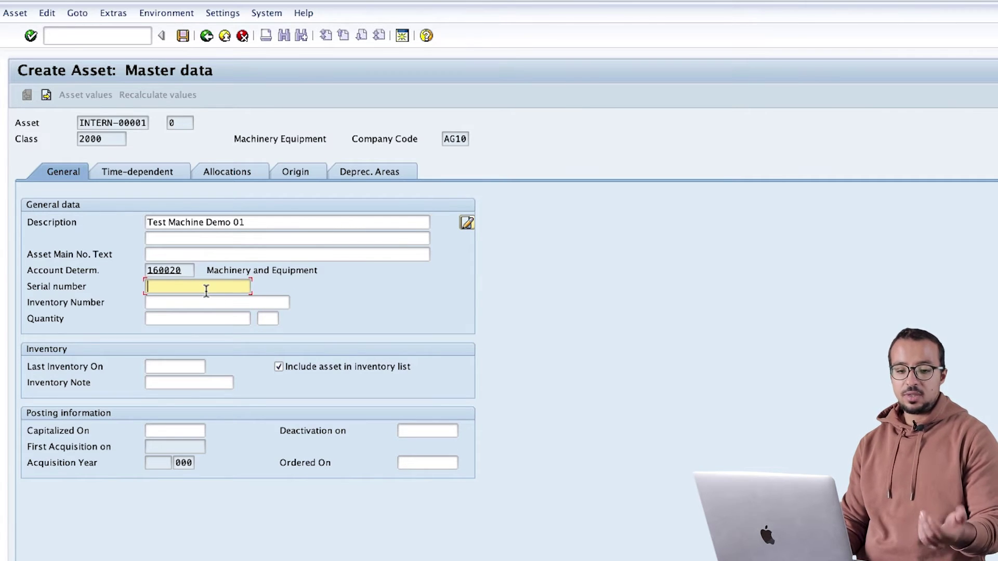
type("sddsfgf455")
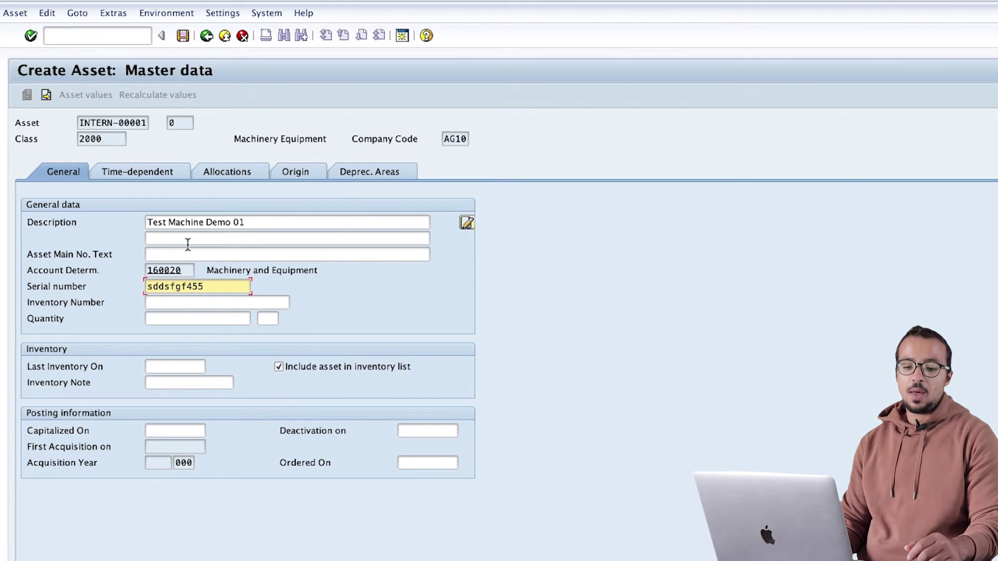
left_click(151, 173)
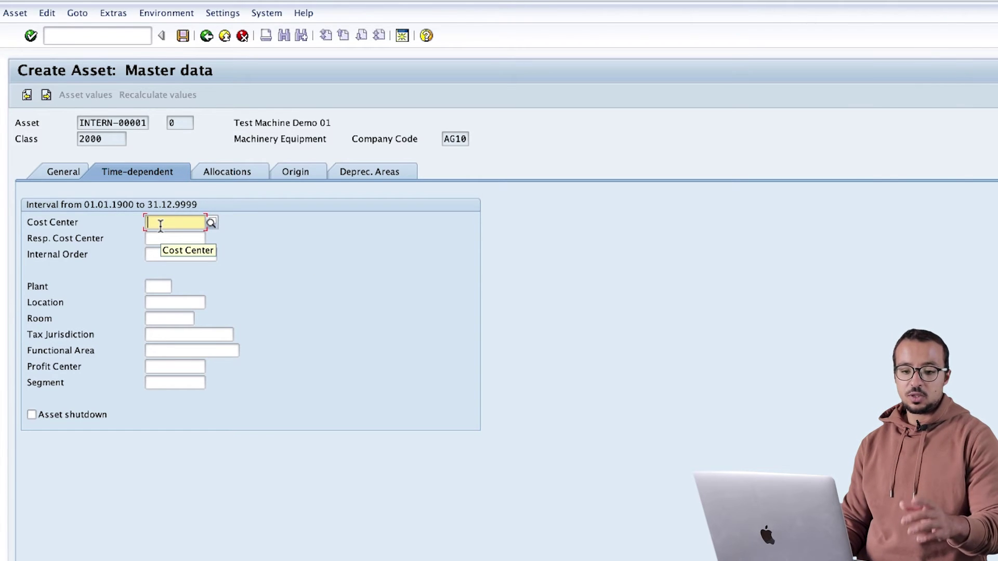
Assign cost center 1000 and set the book depreciation useful life to 5 years.
type("1000")
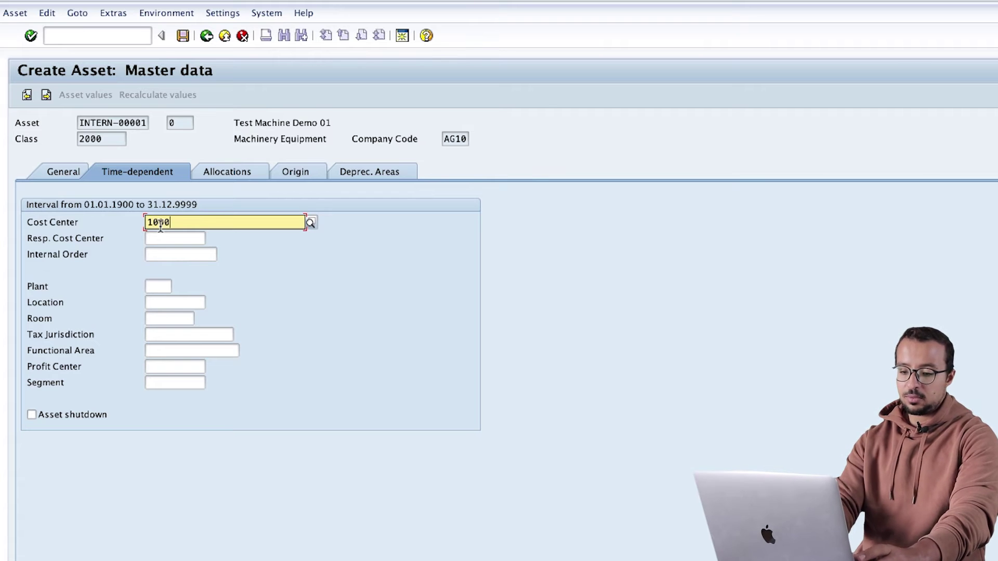
key("Return")
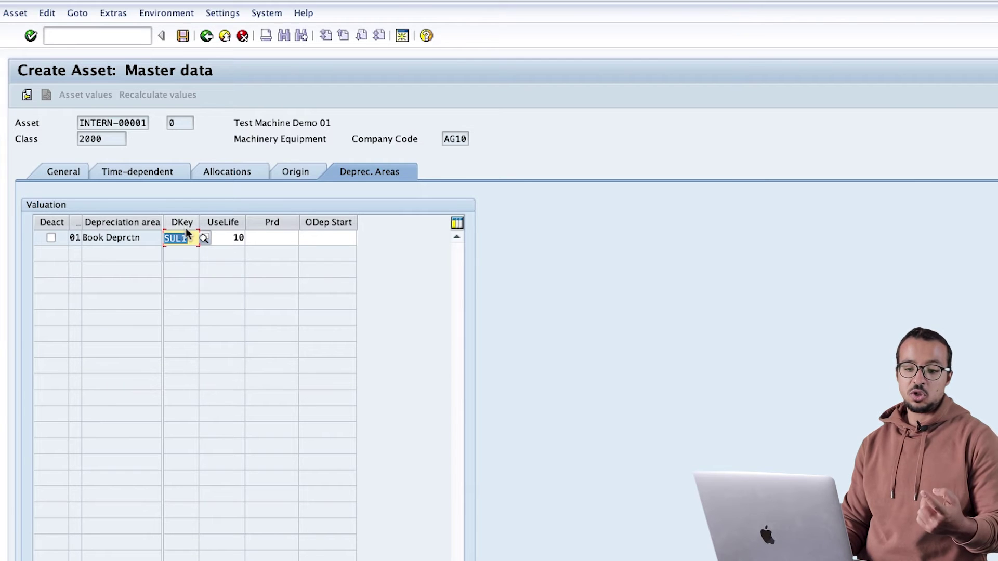
key("Tab")
type("5")
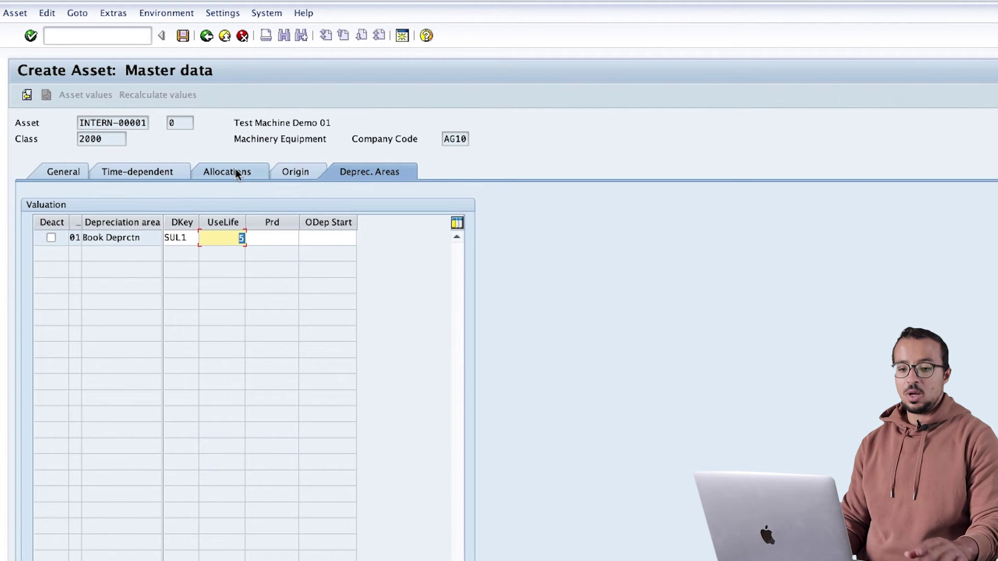
Save the asset and read the message confirming asset number 20000006.
left_click(183, 36)
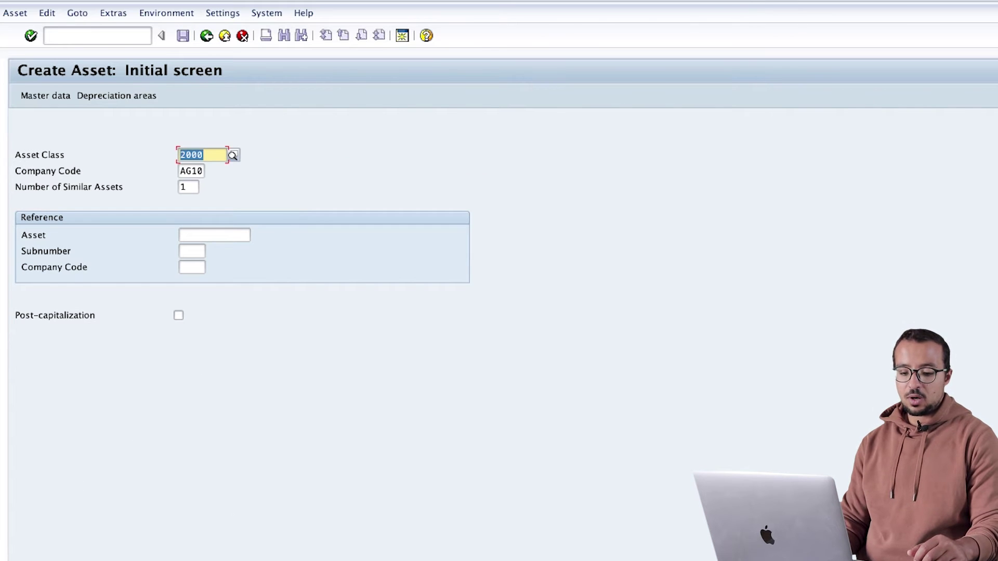
double_click(210, 560)
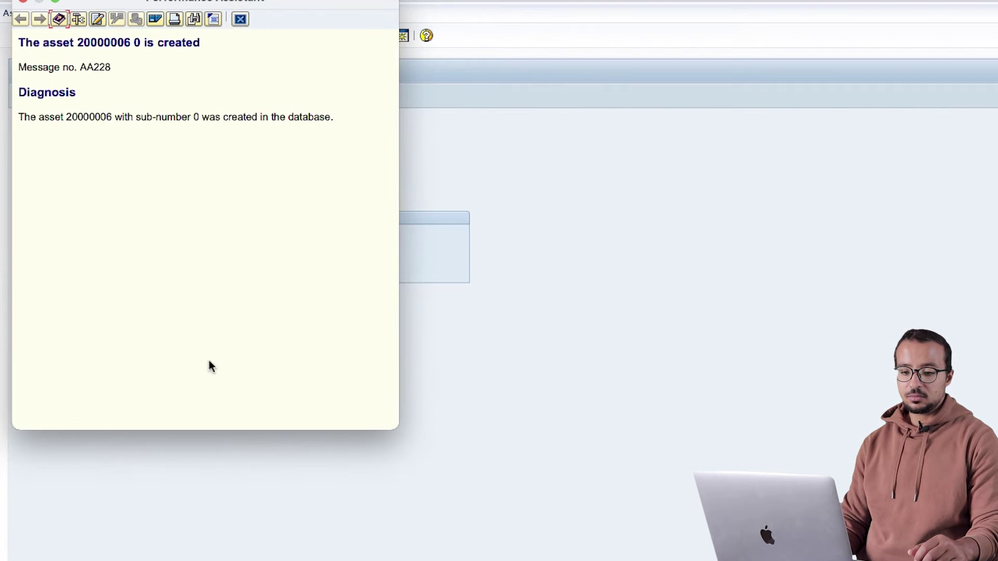
left_click_drag(134, 41, 77, 42)
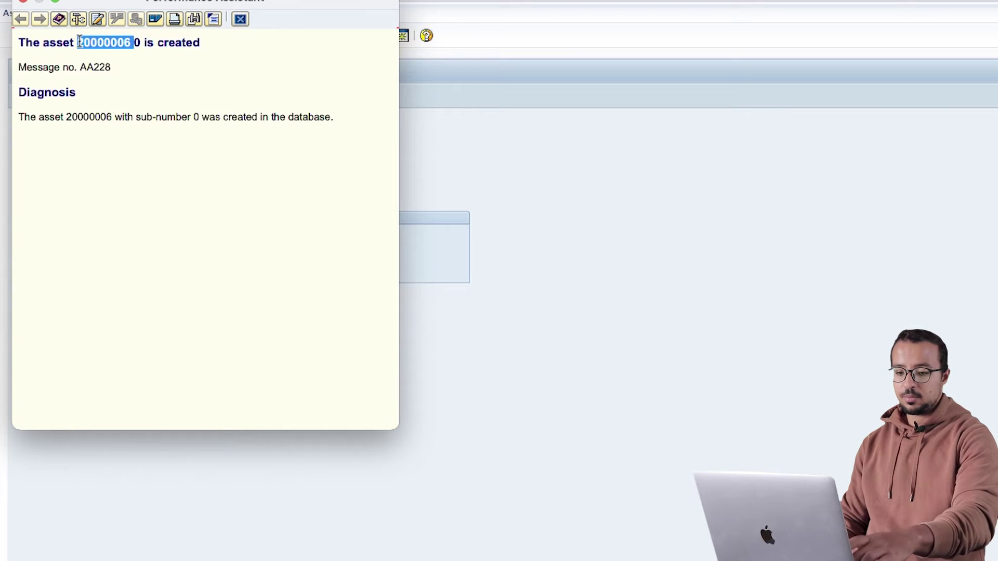
left_click(239, 20)
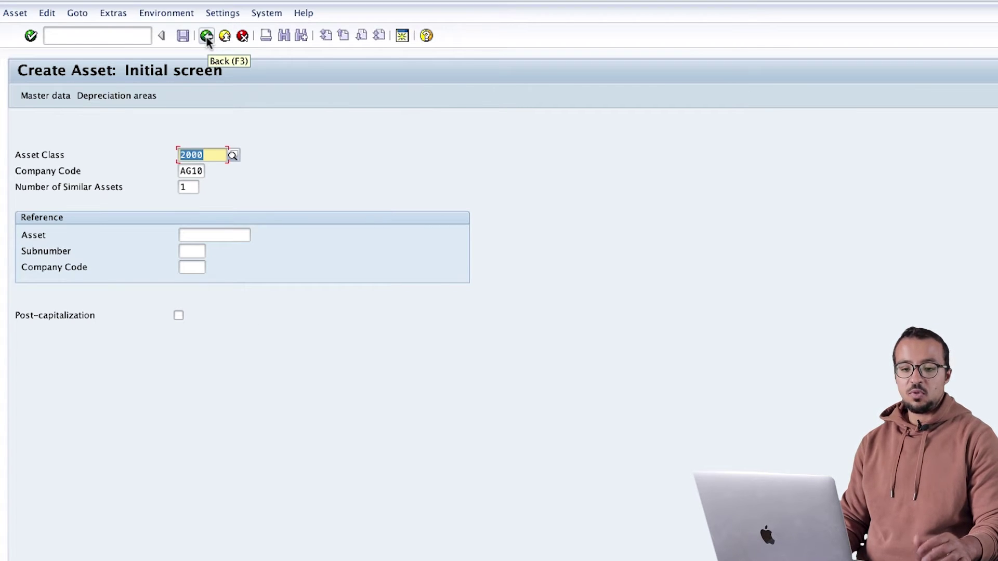
left_click(21, 12)
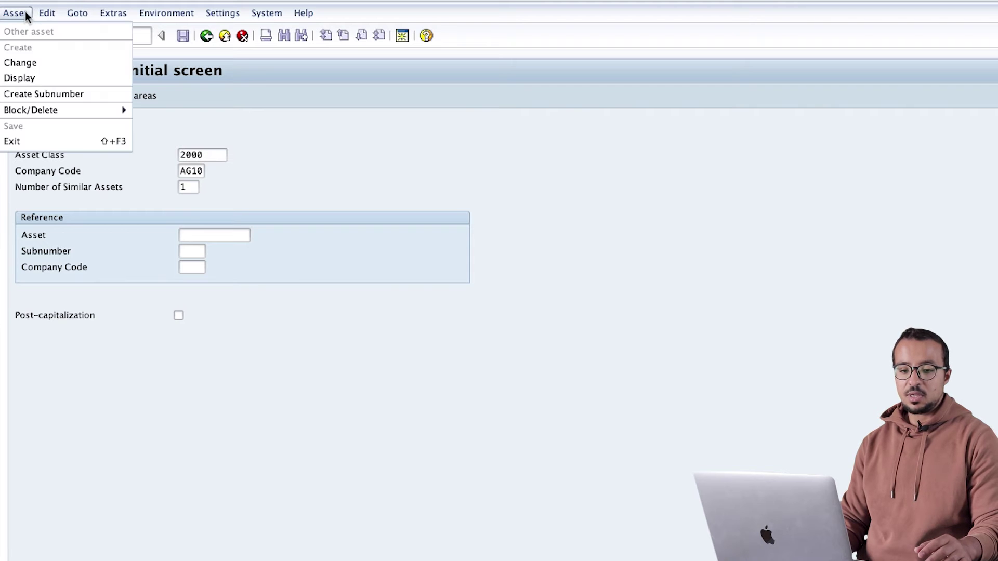
Display asset 20000006's master data and view its values in Asset Explorer.
left_click(21, 63)
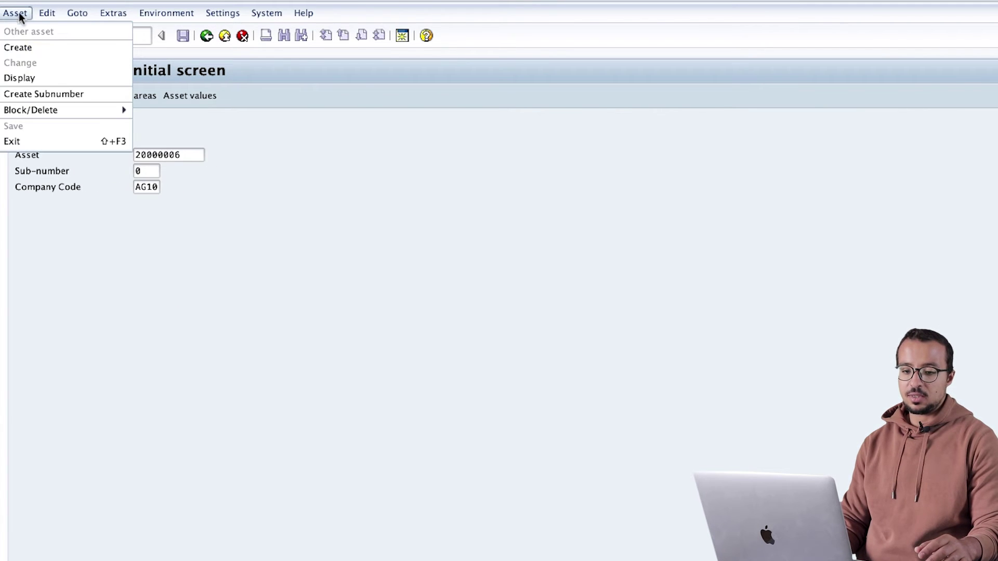
left_click(19, 77)
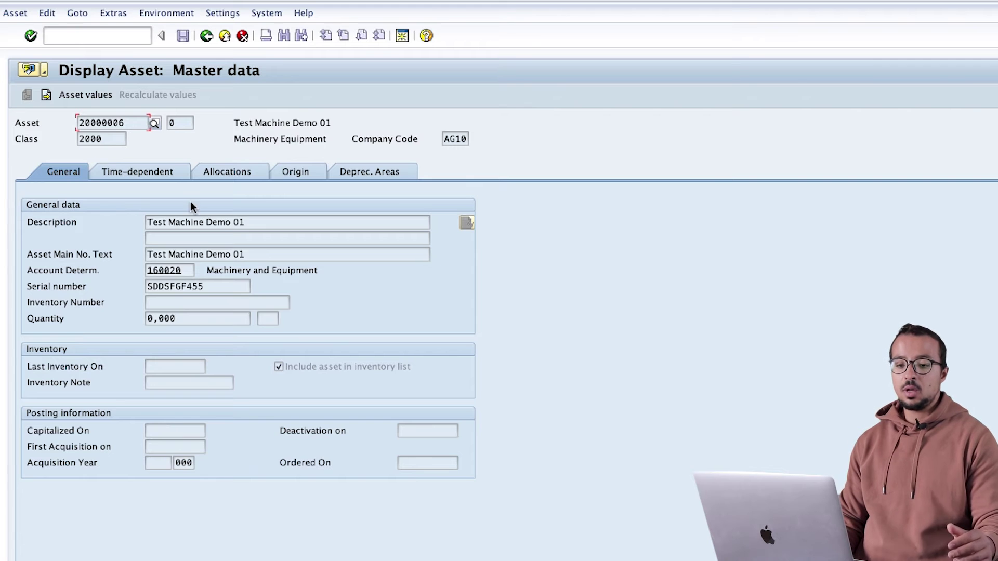
left_click(98, 101)
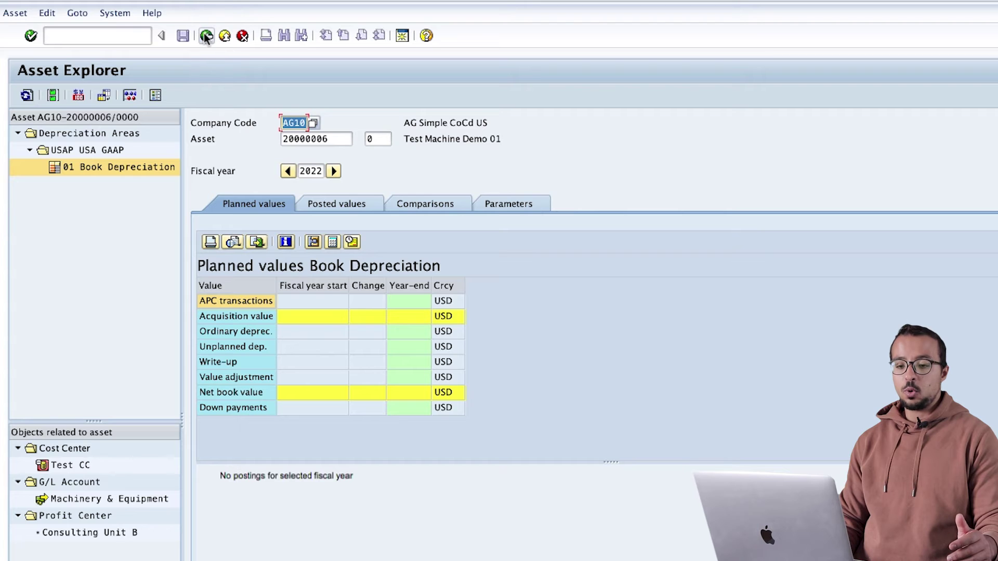
left_click(126, 33)
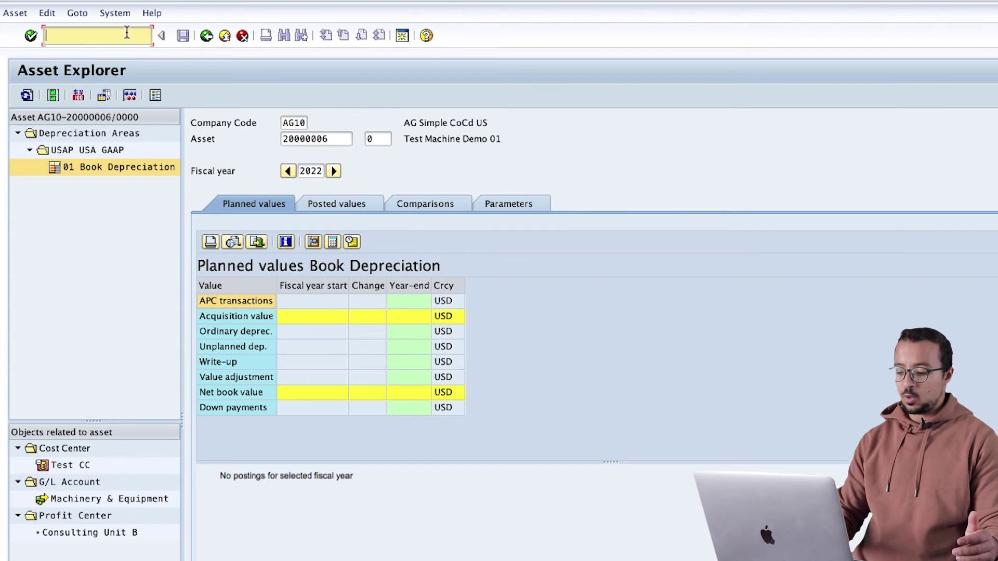
Open a new SAP session with /o.
type("/o")
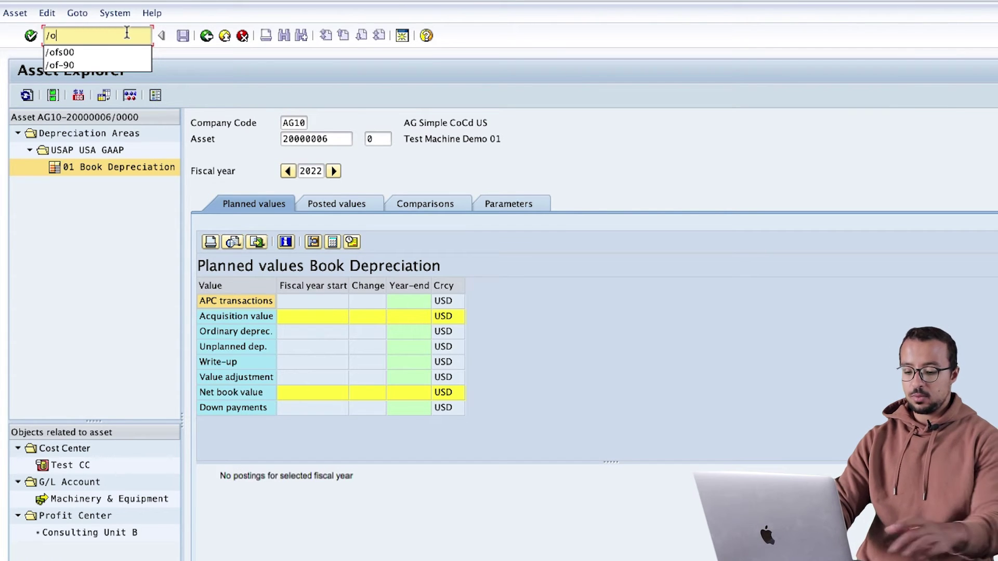
key("Return")
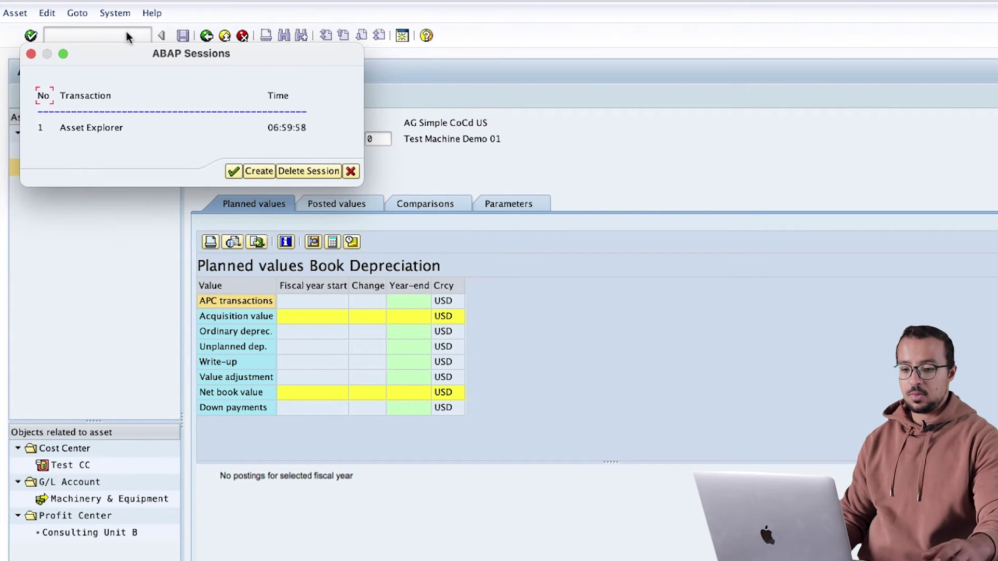
left_click(260, 173)
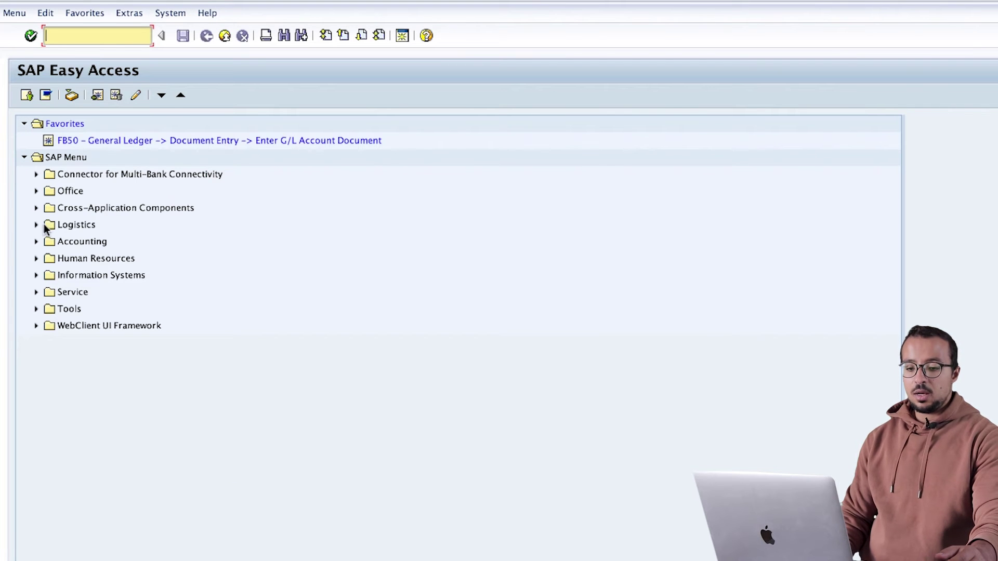
Launch F-90, acquisition from purchase with vendor, from the External Acquisition menu.
left_click(36, 241)
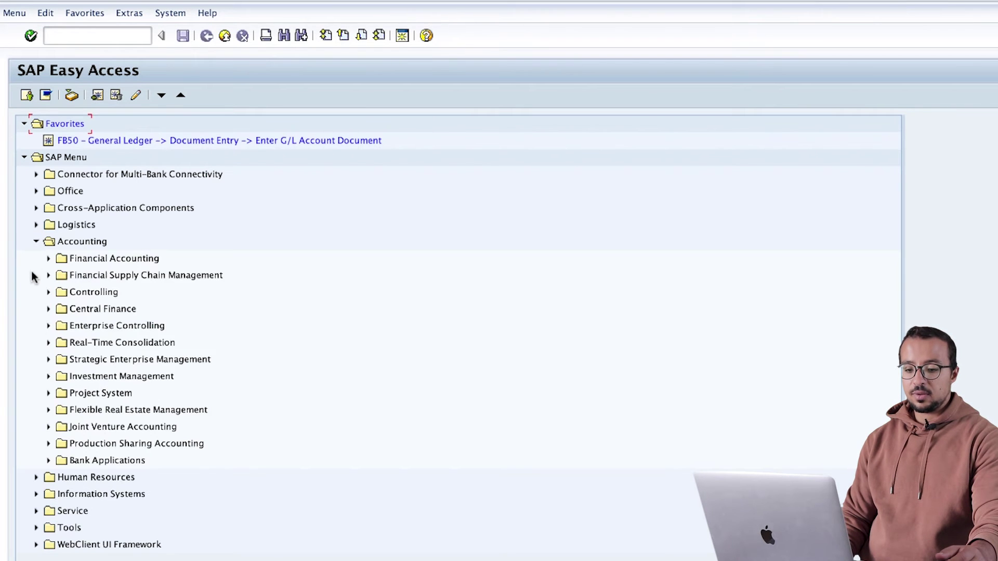
left_click(49, 258)
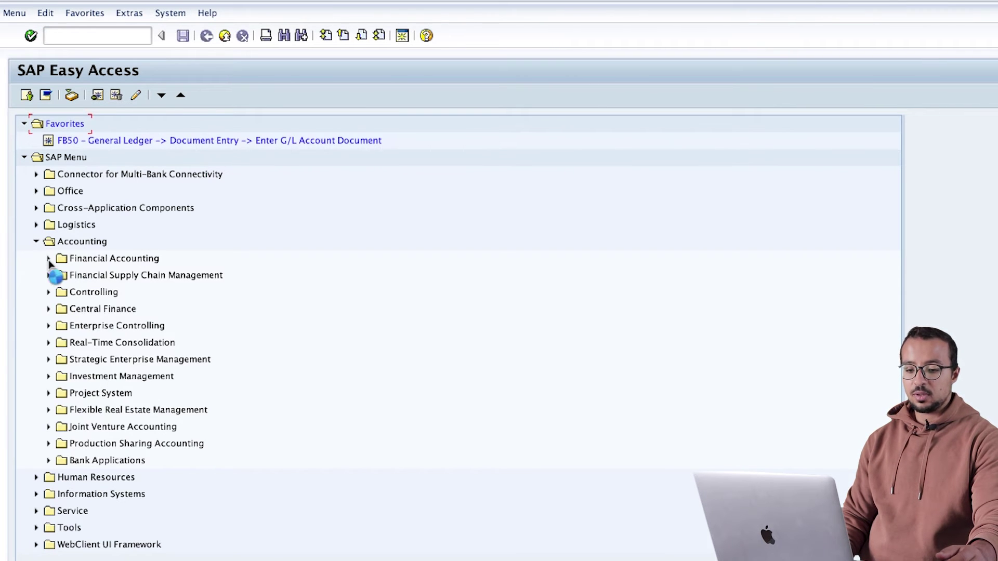
left_click(61, 343)
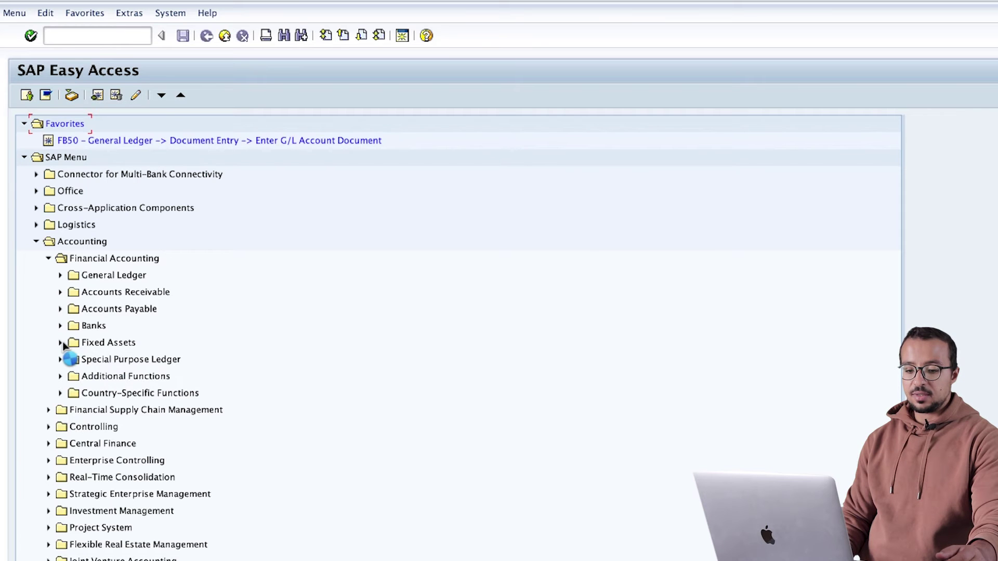
left_click(73, 359)
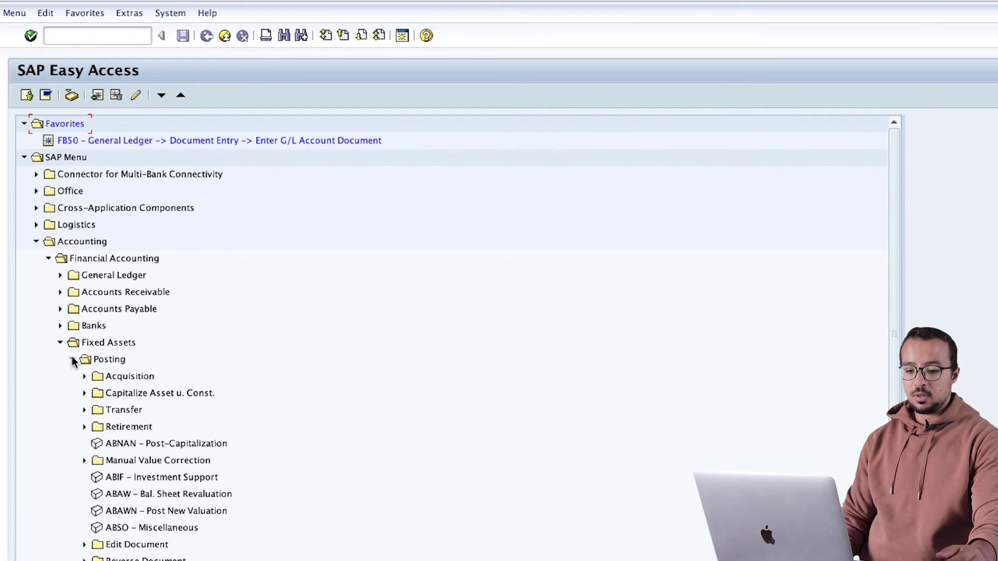
left_click(84, 377)
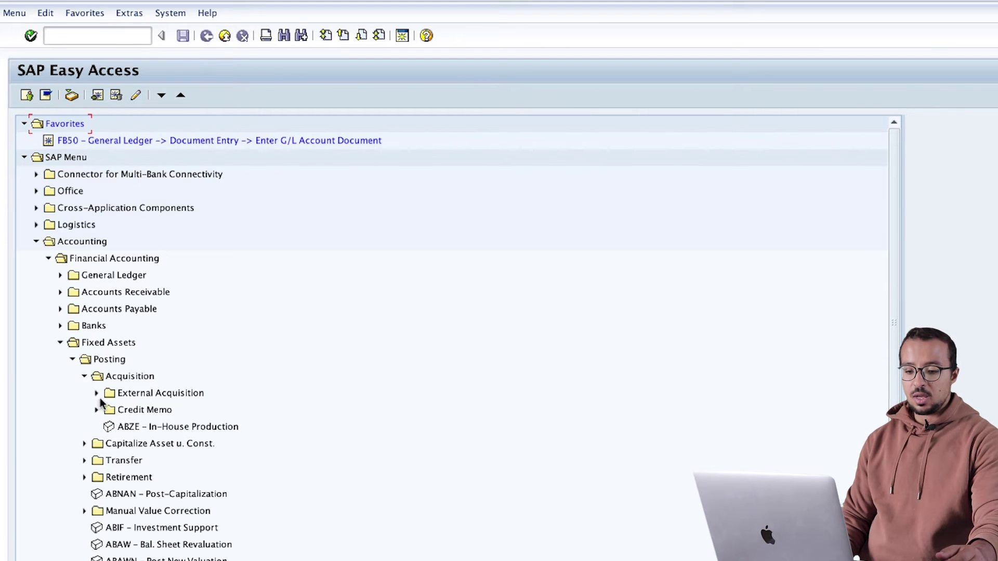
left_click(96, 393)
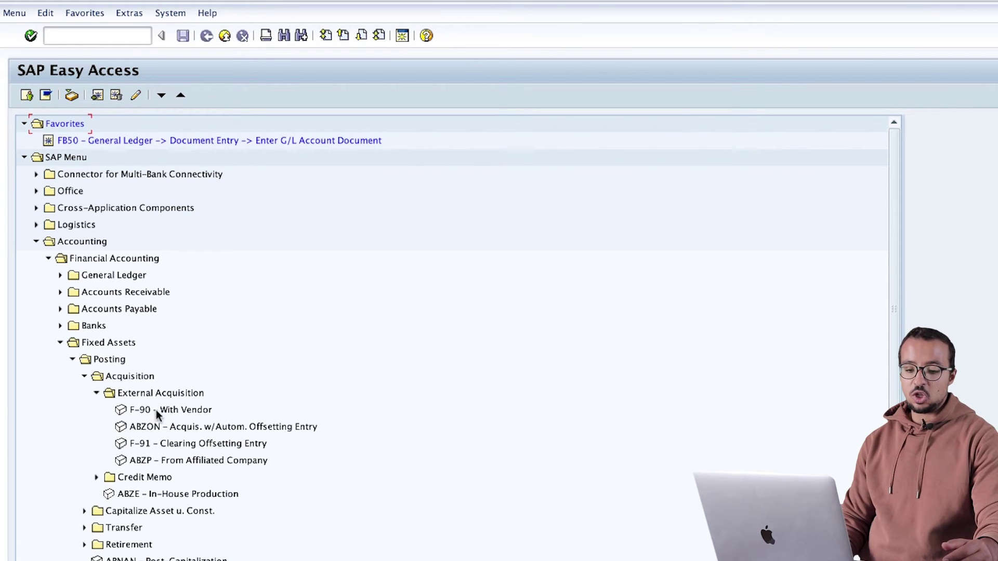
double_click(171, 410)
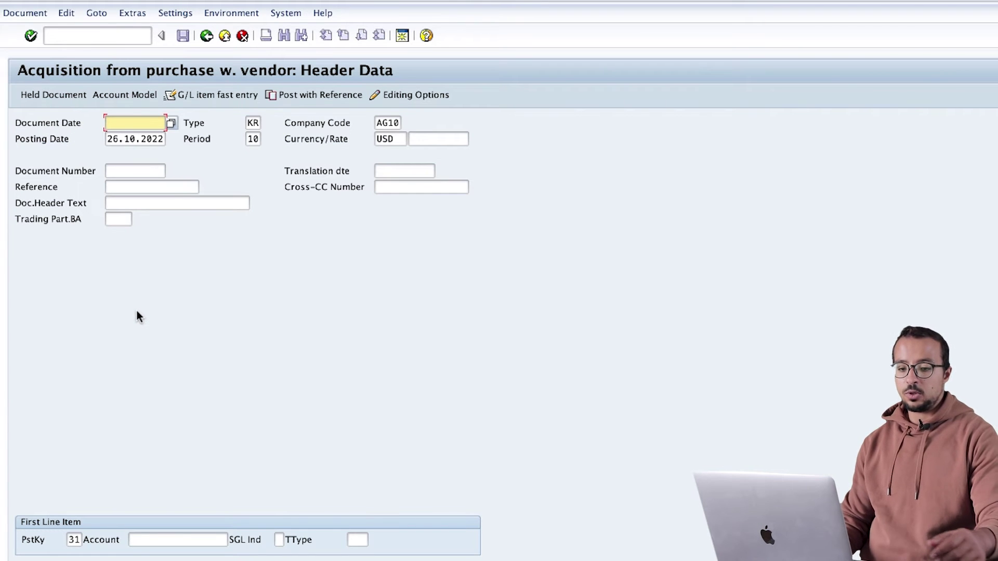
Set document date 26.10.2022 and reference 'TEST ASSET ACQ' in the header.
type("26102022")
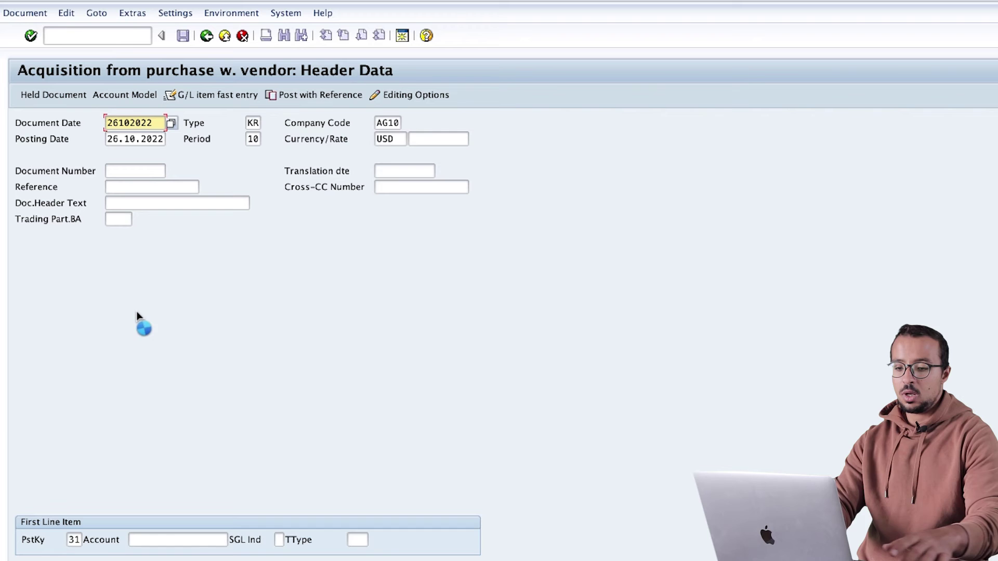
key("Return")
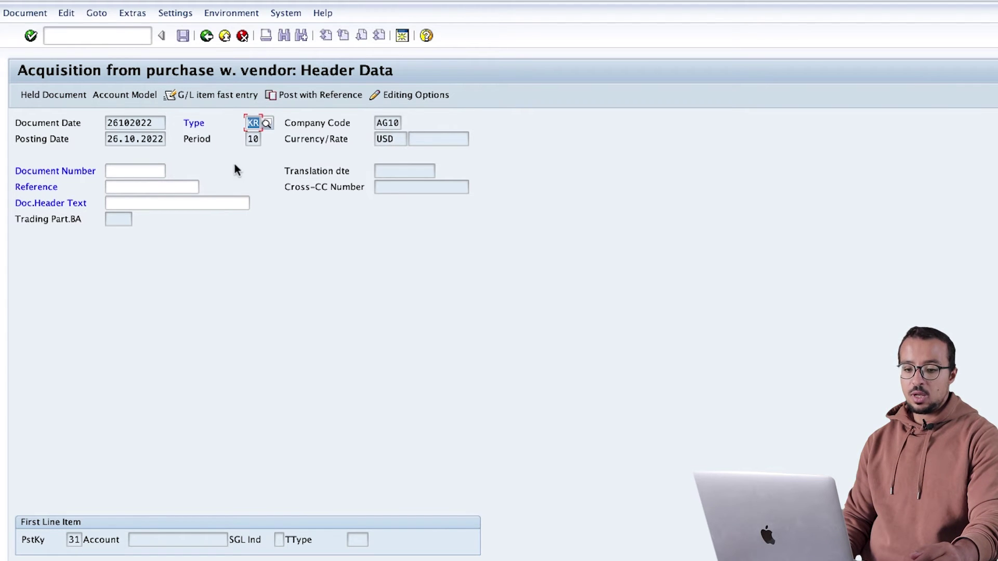
left_click(153, 186)
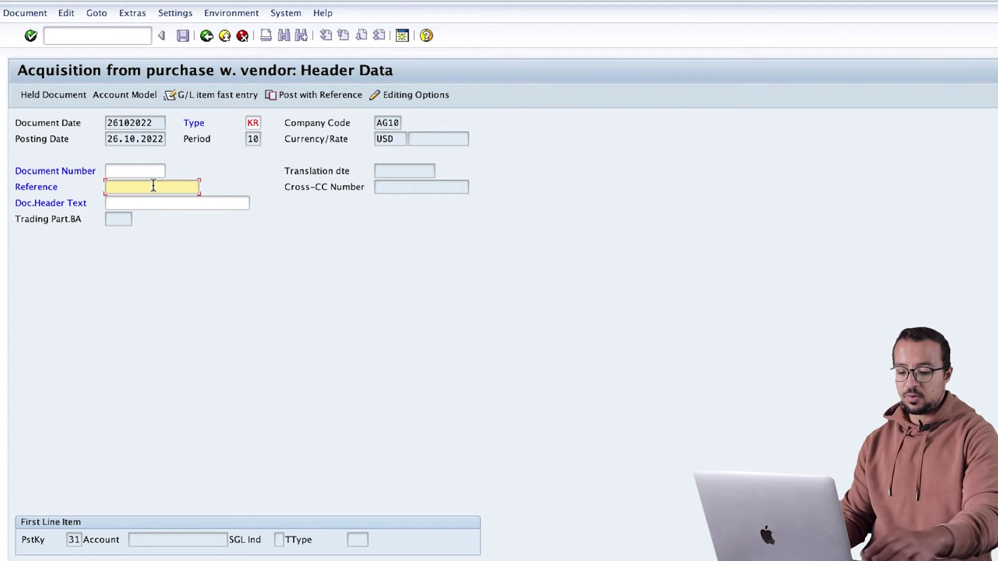
type("Test Asset")
type(" Acq")
key("BackSpace")
key("BackSpace")
type("cq")
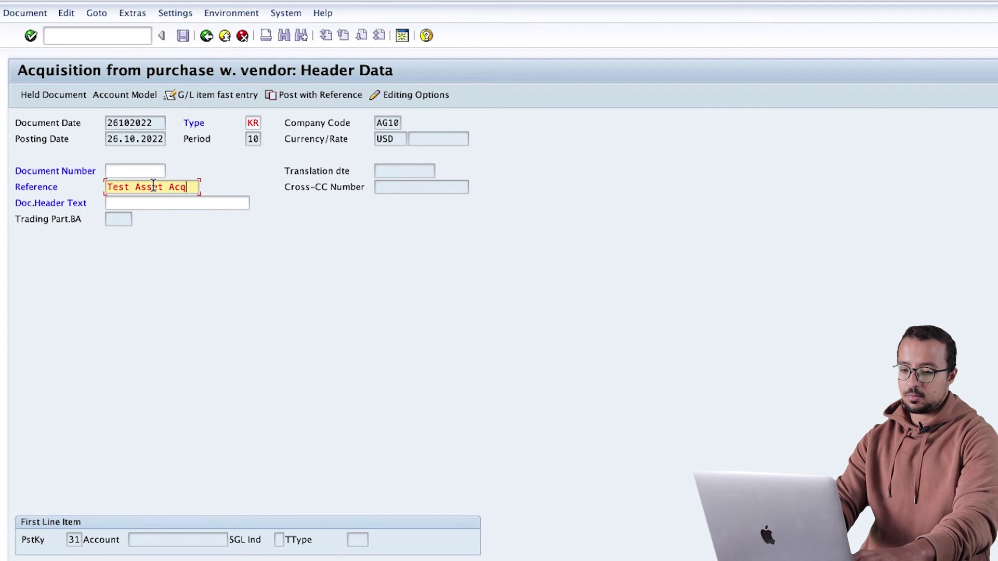
key("Return")
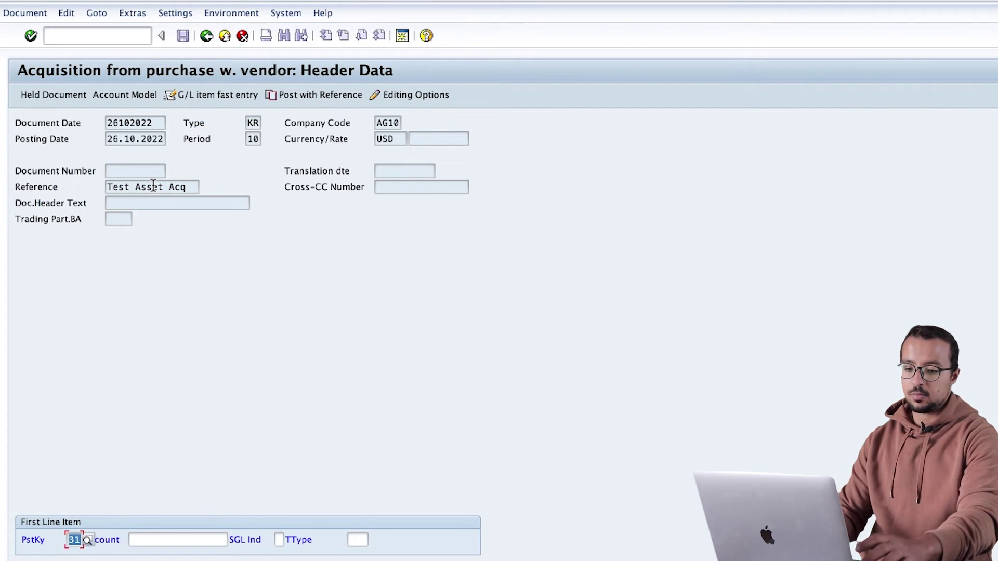
Choose posting key 31 (Invoice) for the first line item.
left_click(87, 539)
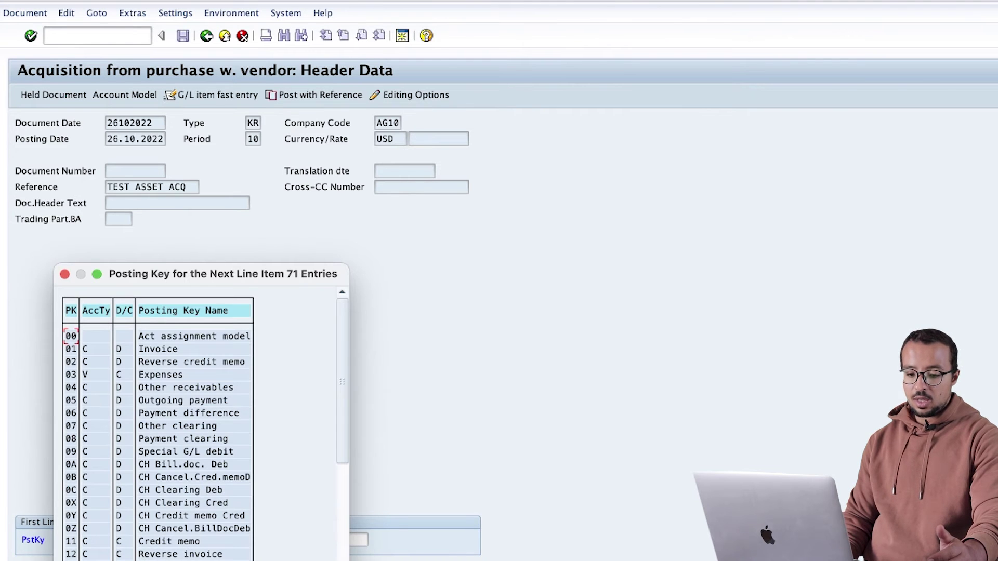
left_click_drag(342, 382, 342, 550)
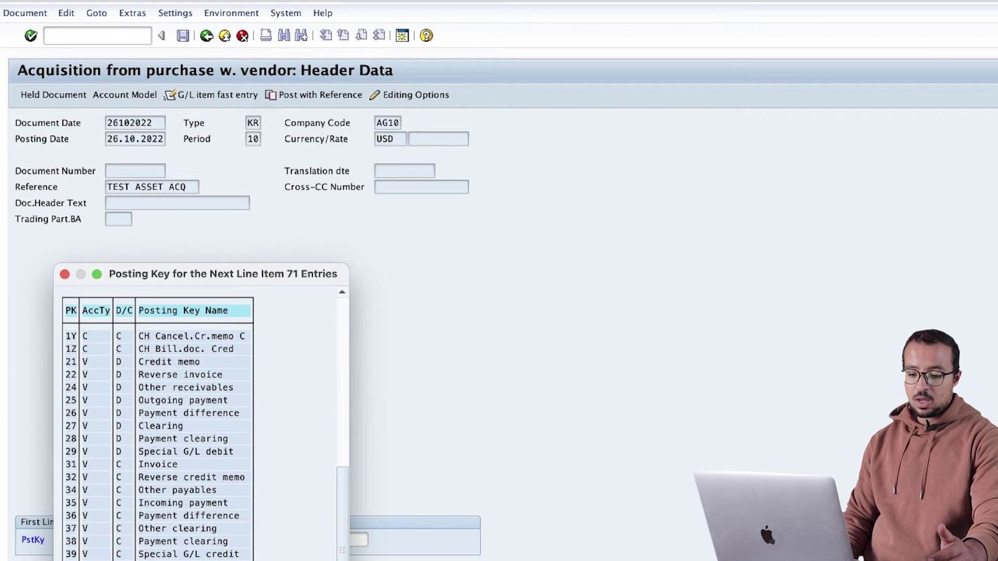
double_click(156, 464)
left_click(156, 541)
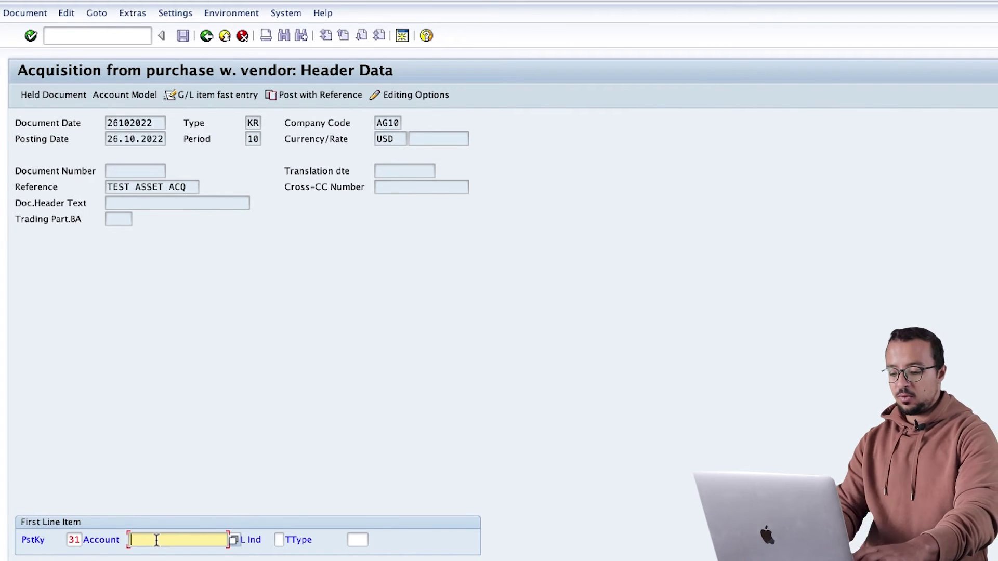
Enter the vendor account and a 5,000 USD invoice amount.
type("Ag02")
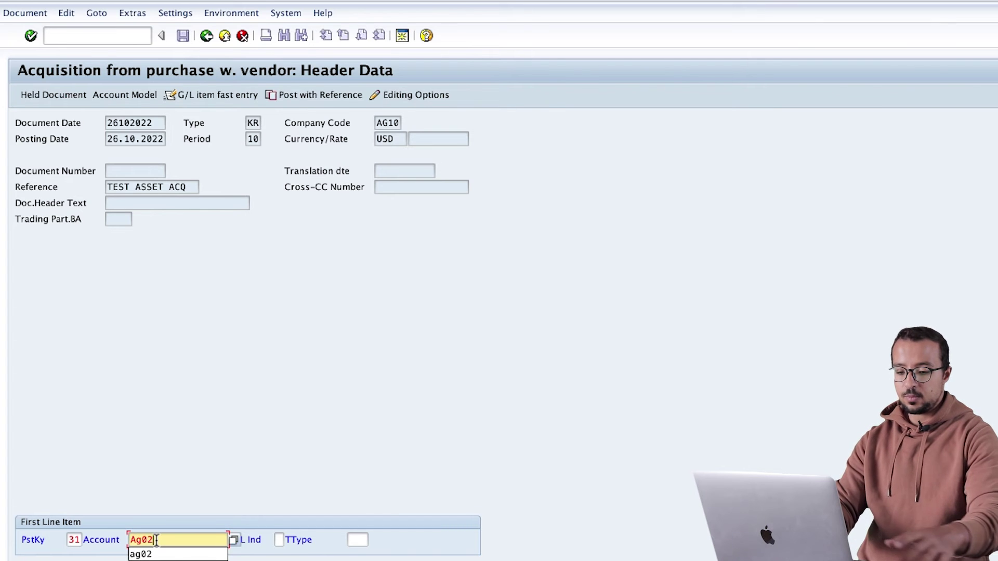
key("Return")
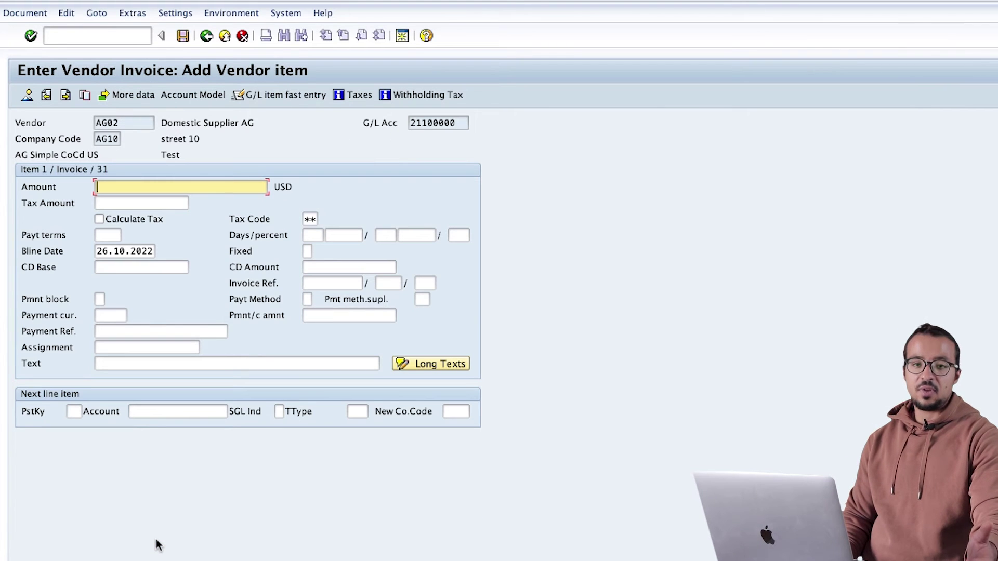
type("5000")
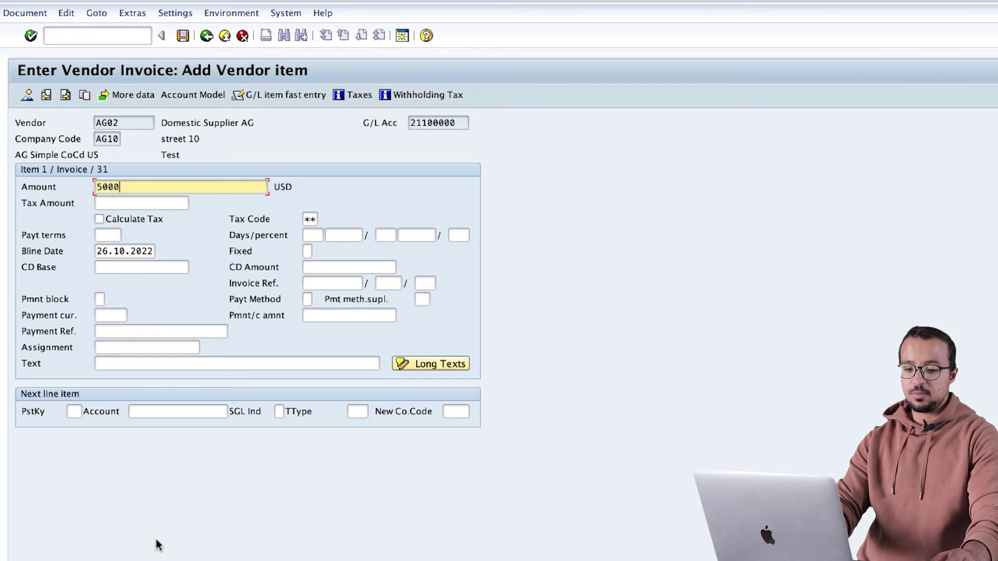
key("Return")
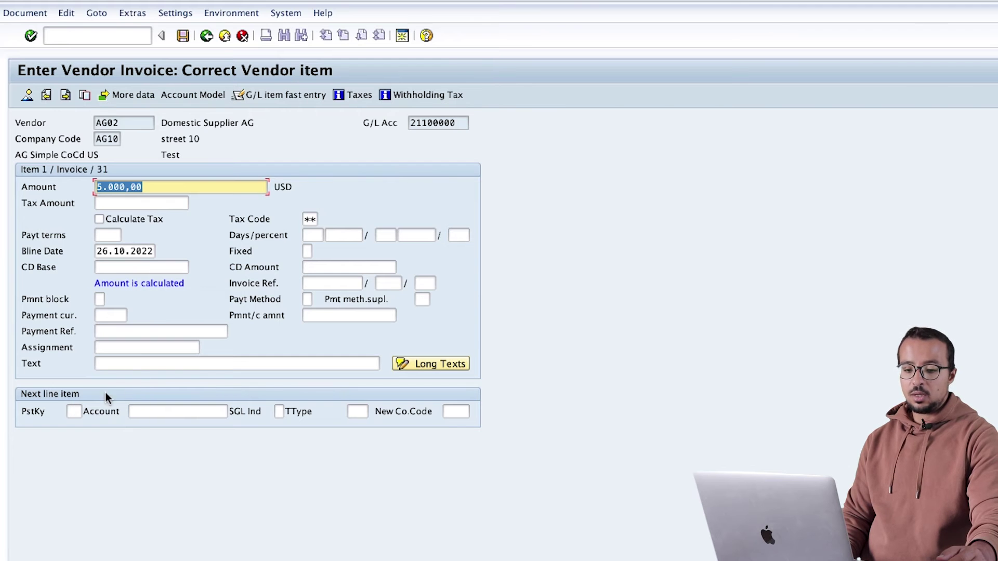
Add a next line with posting key 70 for asset 20000006.
left_click(74, 411)
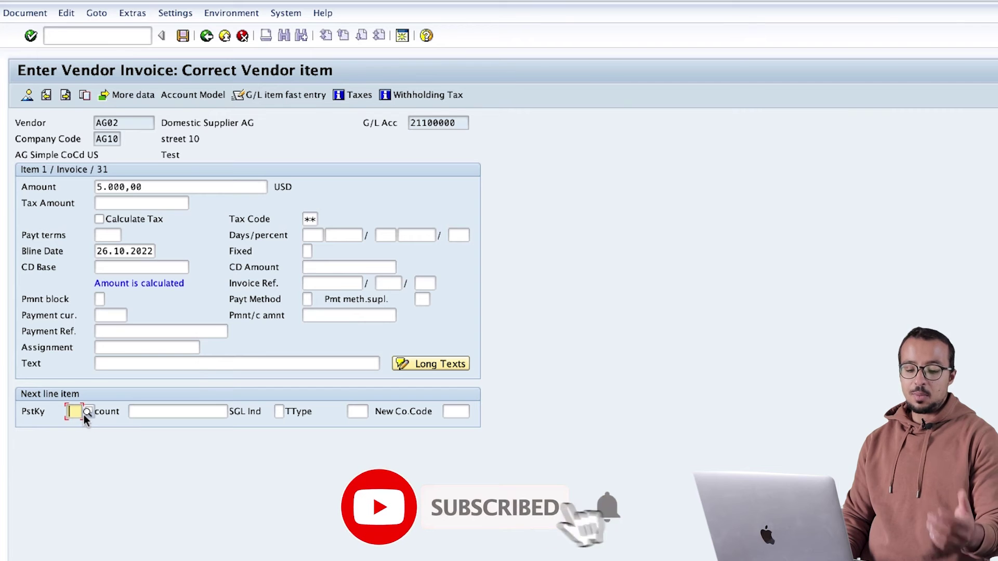
type("70")
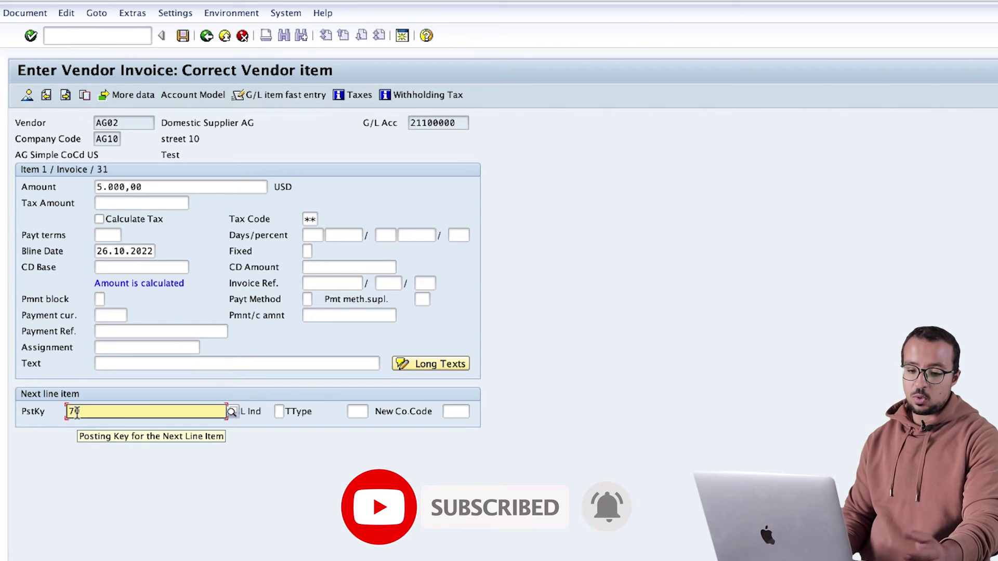
key("Return")
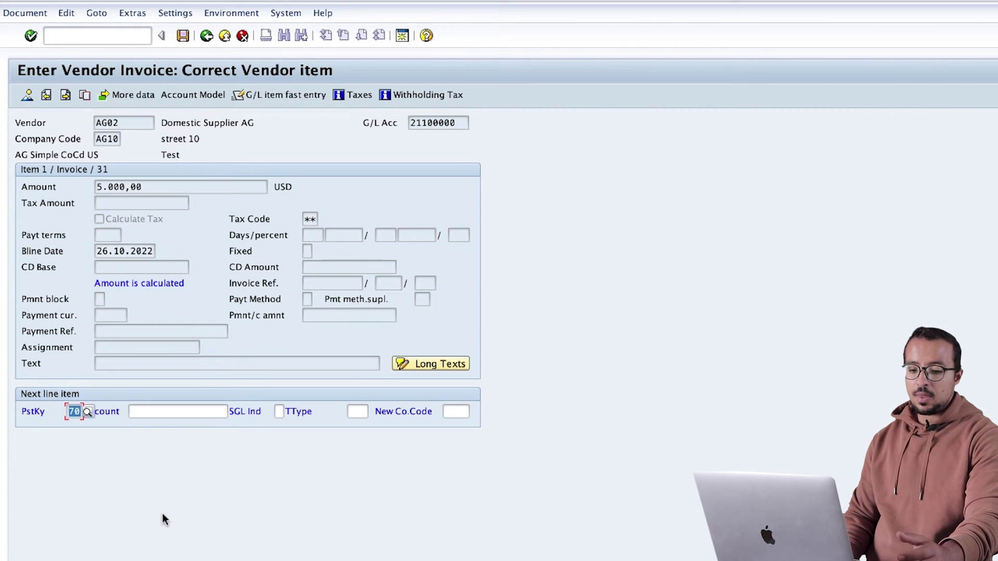
left_click(147, 409)
type("20000006")
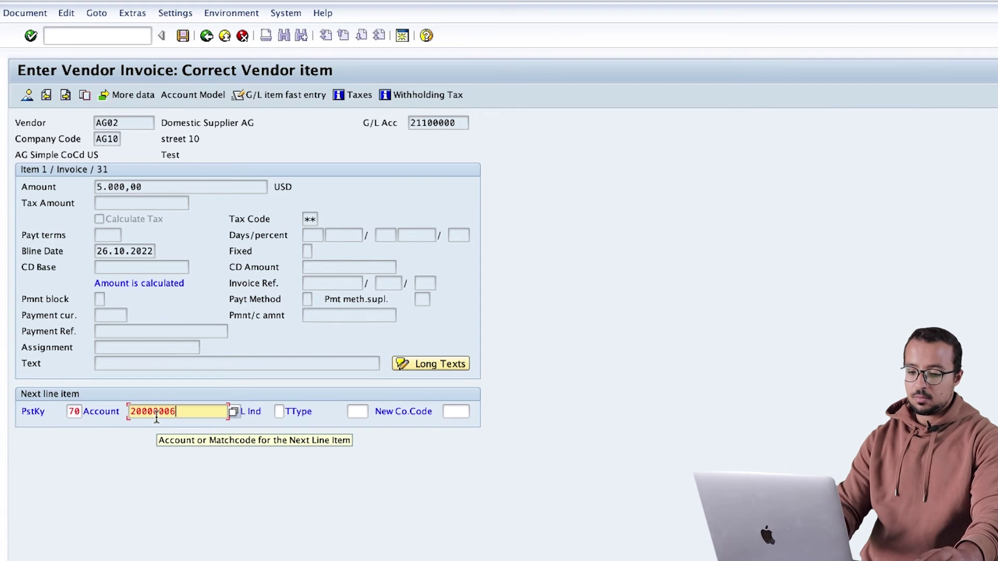
key("Return")
Set the asset line's transaction type to 100, External asset acquisition.
left_click(353, 411)
left_click(359, 411)
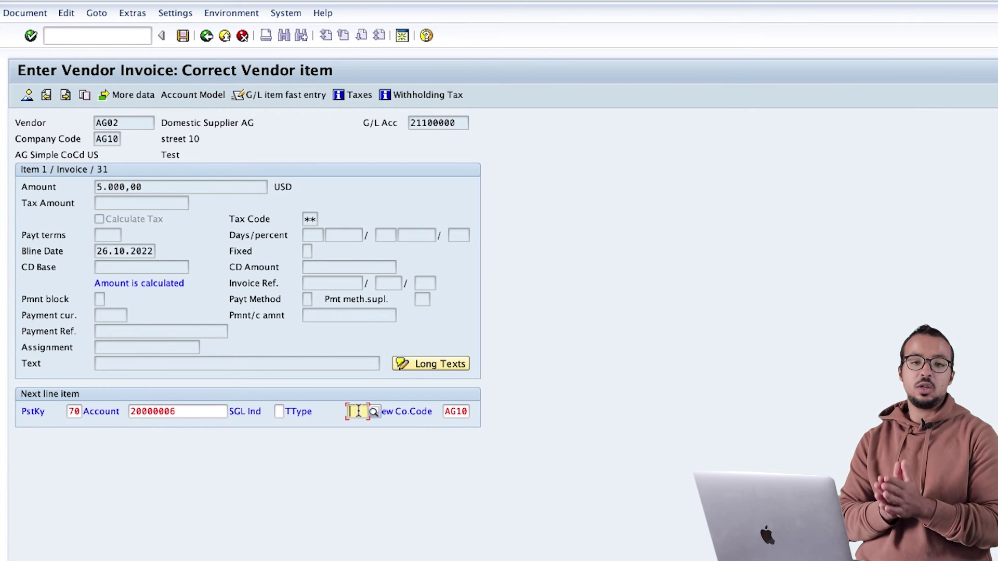
left_click(375, 412)
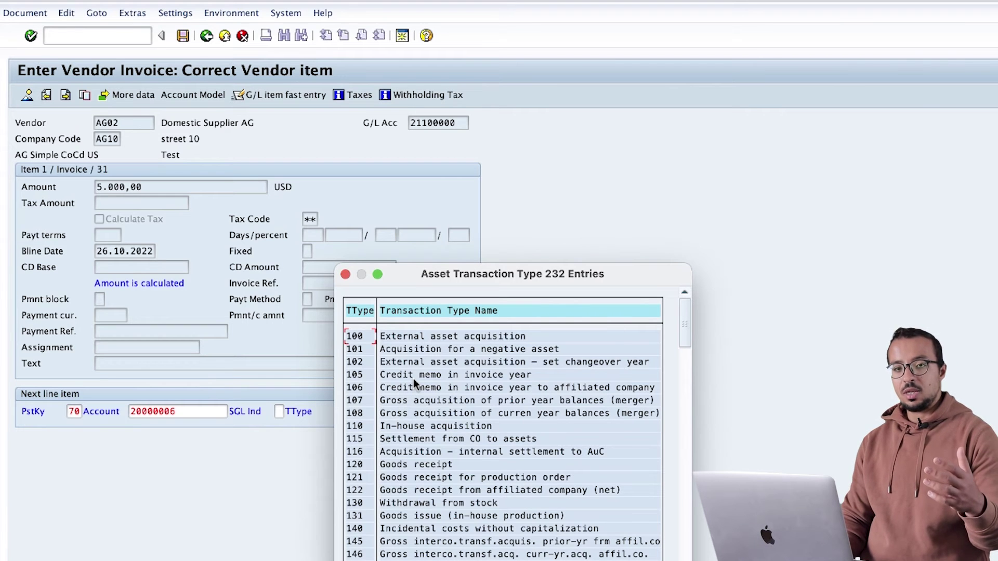
scroll(395, 338, "down", 1)
scroll(380, 333, "up", 1)
left_click(371, 338)
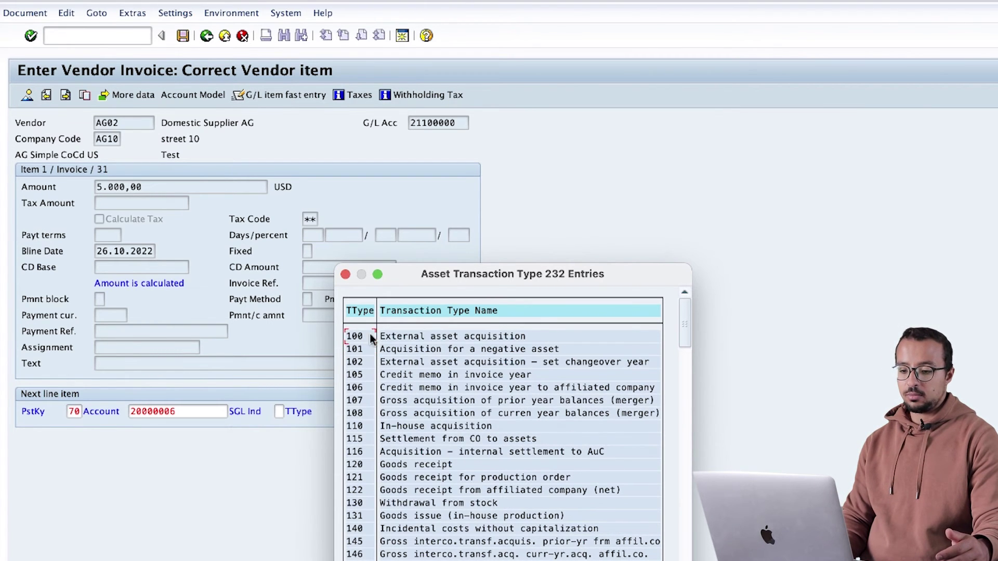
double_click(396, 336)
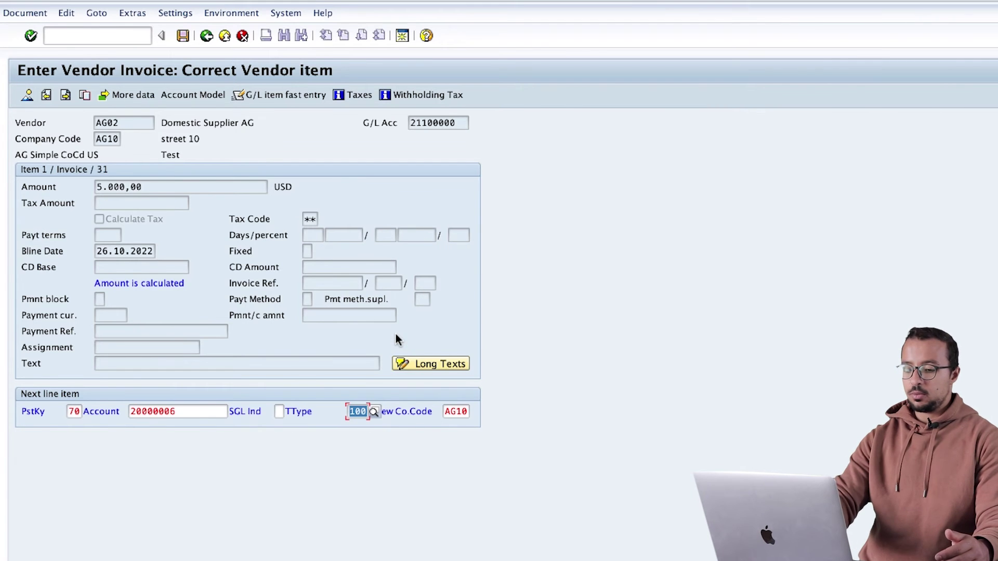
key("Return")
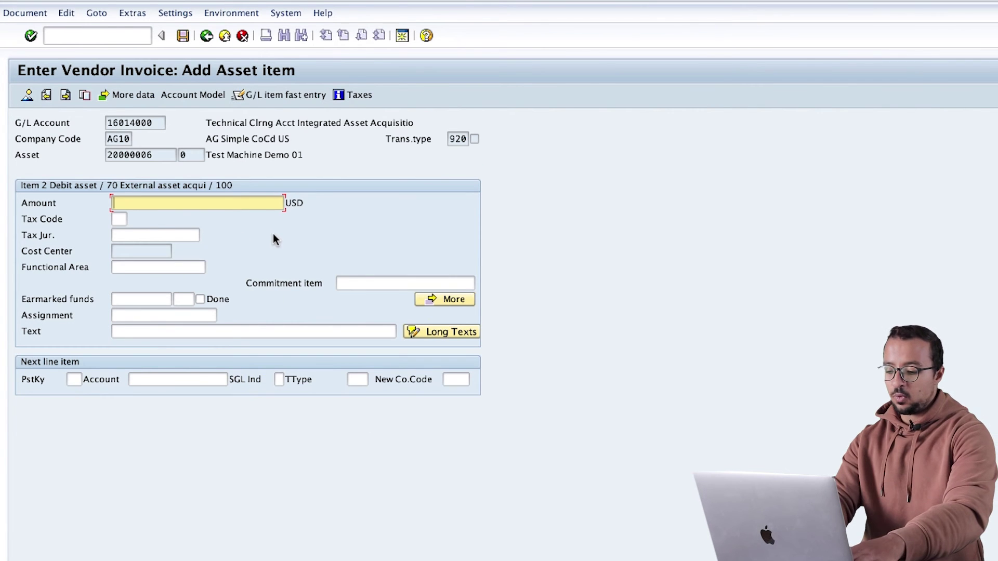
Enter the 5,000 asset amount and post the document.
type("5.000")
key("Return")
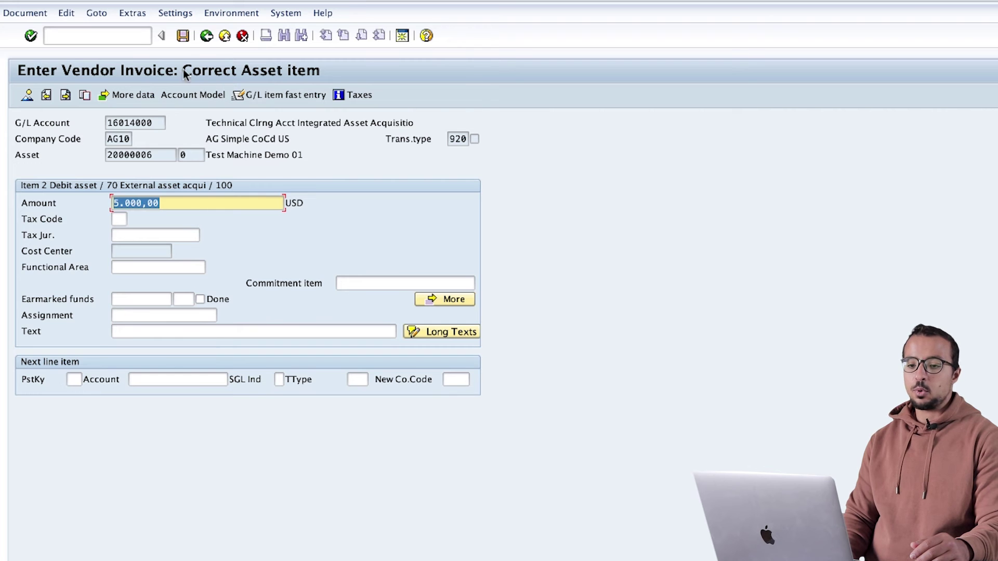
left_click(183, 37)
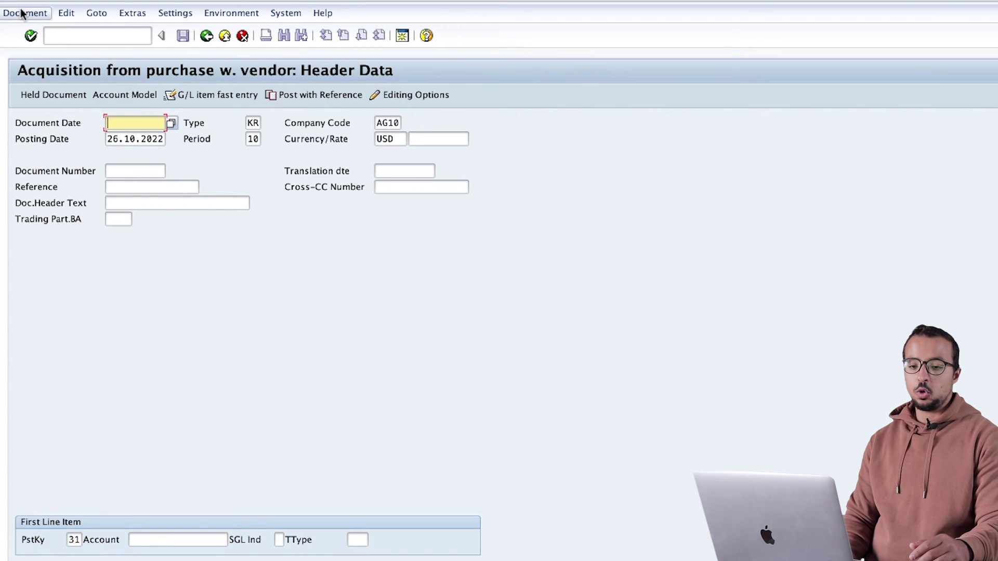
left_click(38, 13)
left_click(26, 54)
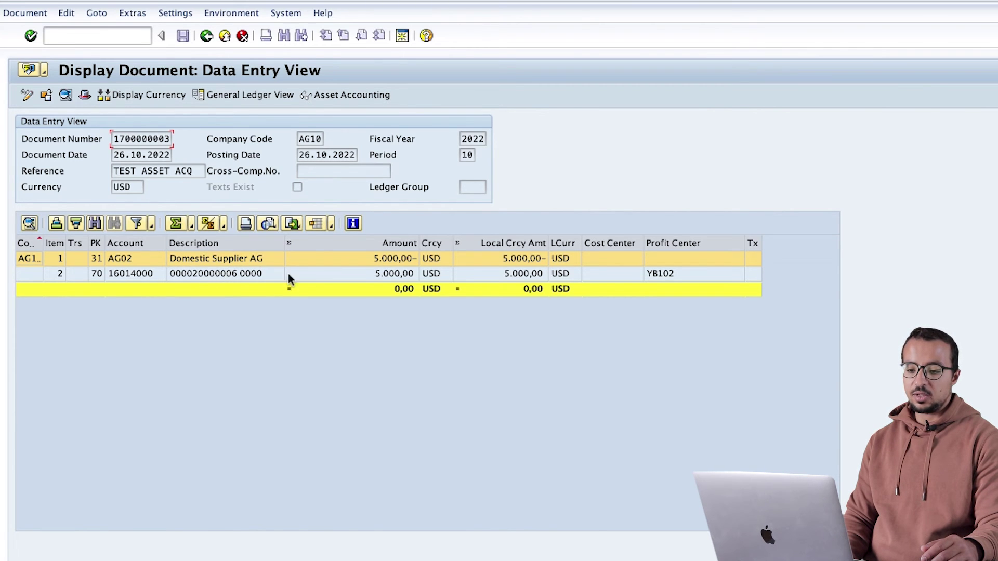
left_click(233, 94)
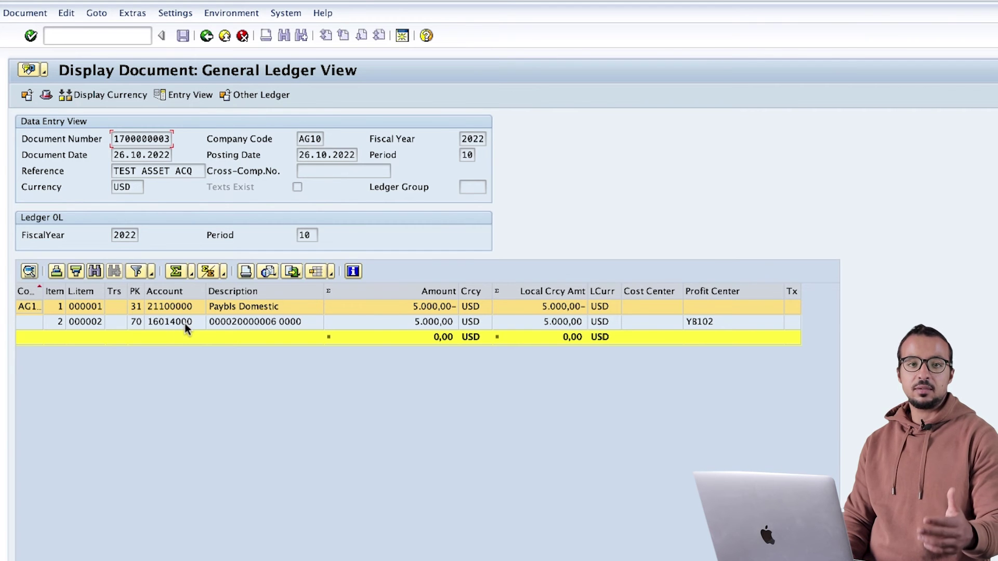
Review the asset's 26.10.2022 capitalization and acquisition dates, then view Asset Explorer values.
left_click(185, 323)
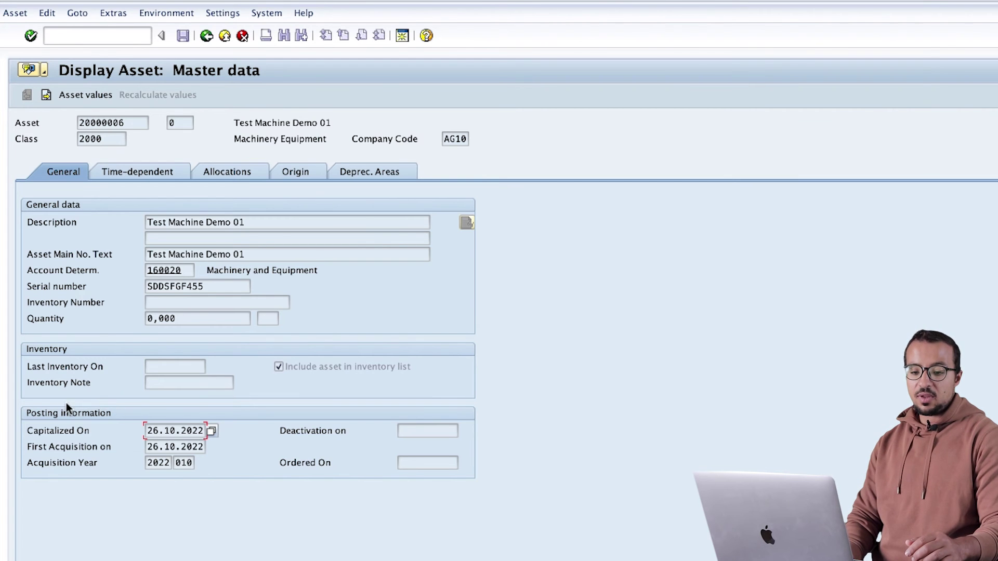
left_click_drag(150, 431, 210, 432)
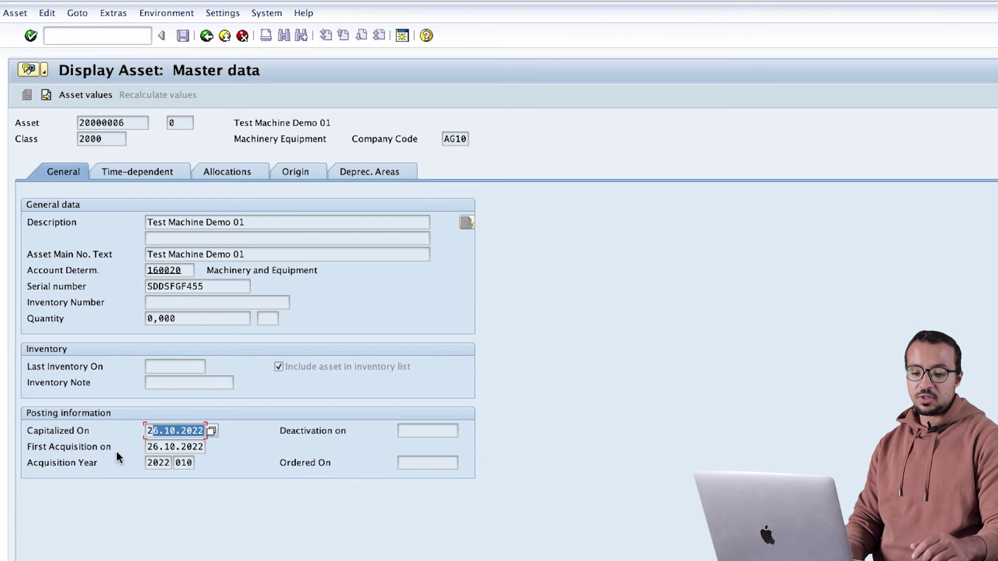
left_click_drag(147, 448, 199, 448)
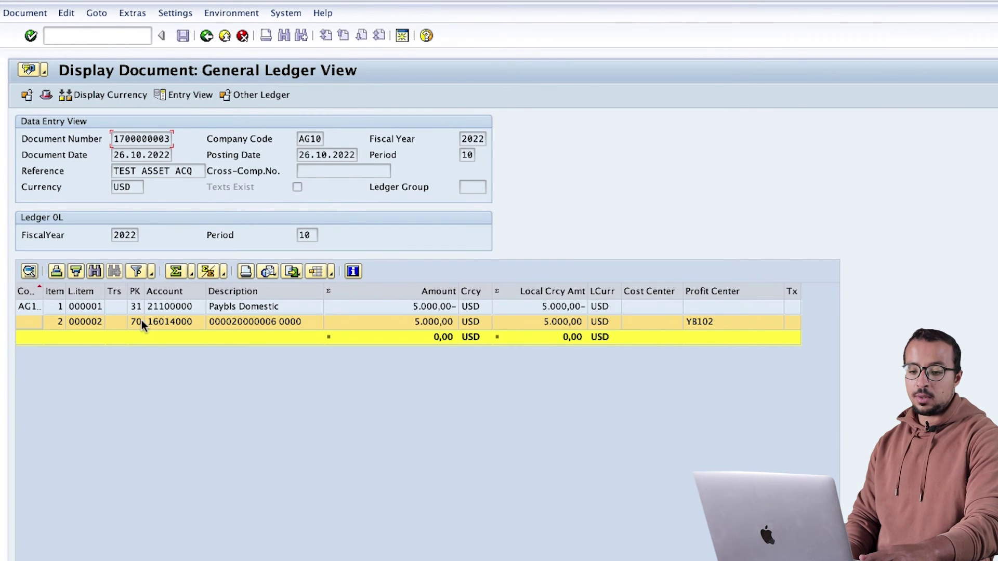
double_click(222, 322)
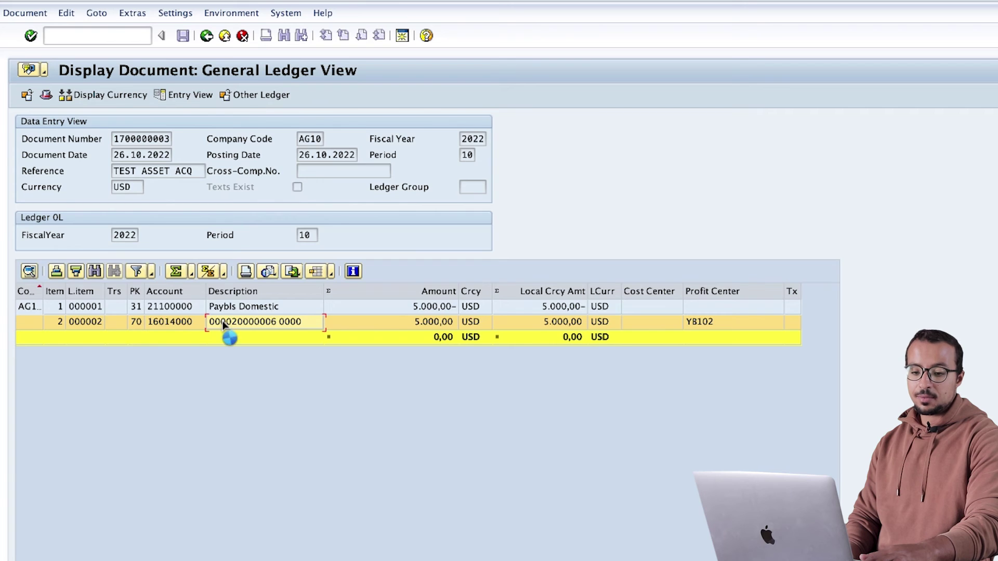
left_click_drag(114, 282, 154, 281)
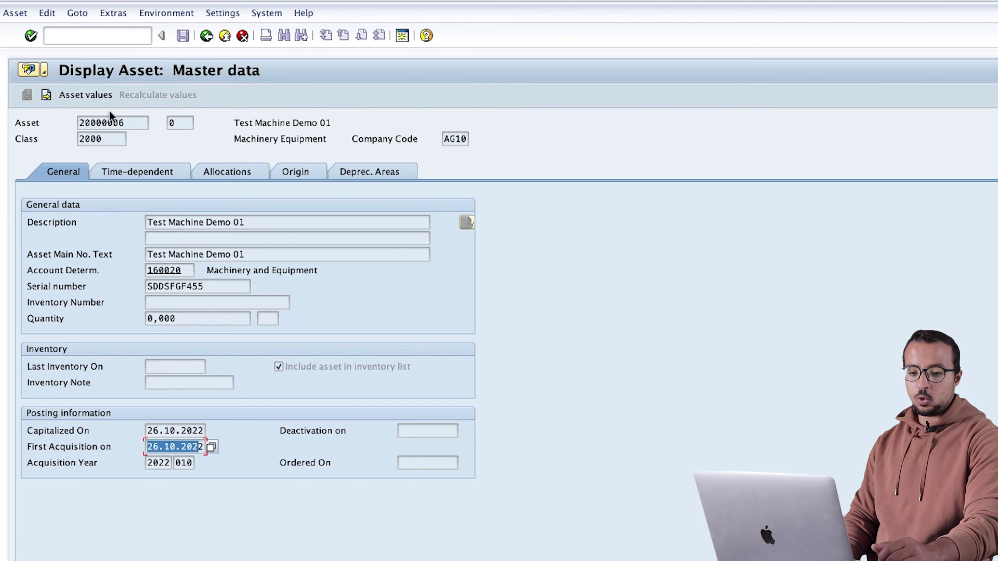
left_click(94, 98)
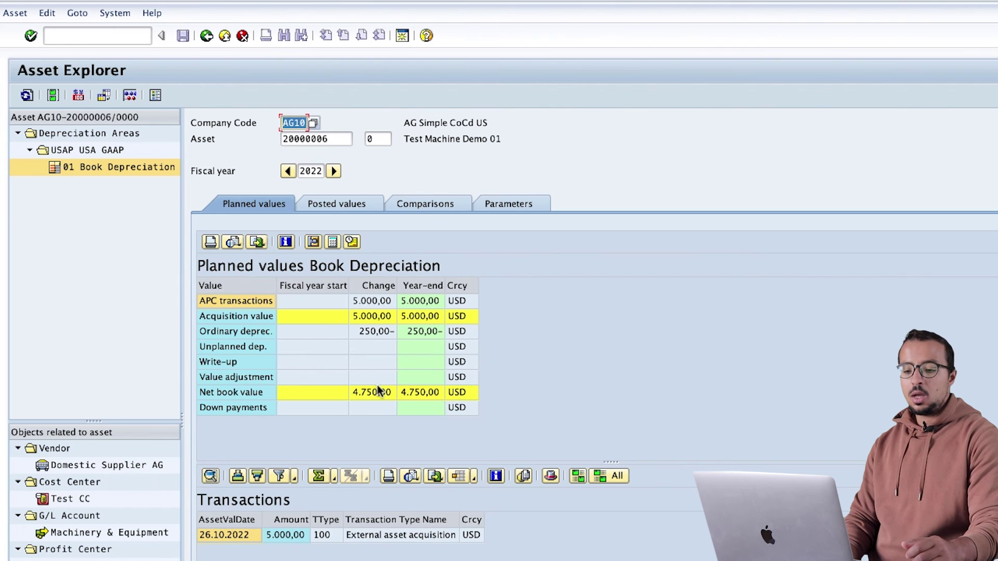
Review asset 20000006's posted depreciation values, then its planned values and transactions.
left_click(334, 202)
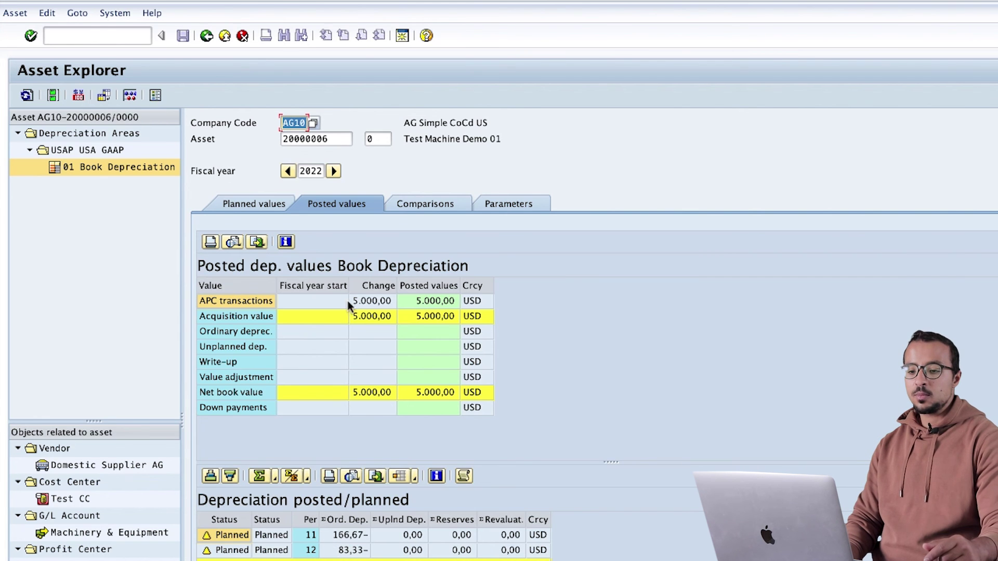
left_click(255, 204)
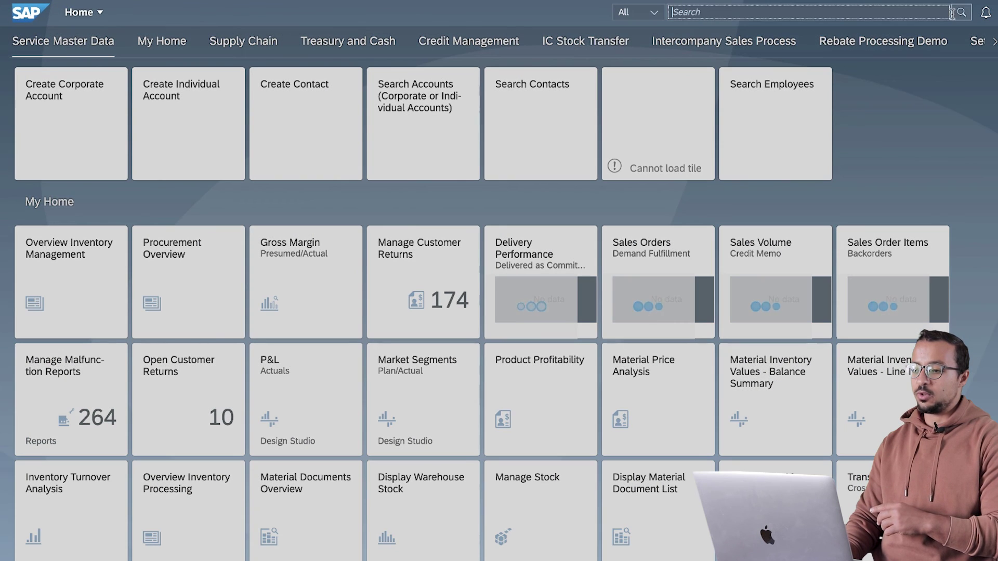
Search the launchpad for f-90 and launch Post Acquisition (Integrated AP) - Without Purchase Order.
left_click(957, 13)
type("f-90")
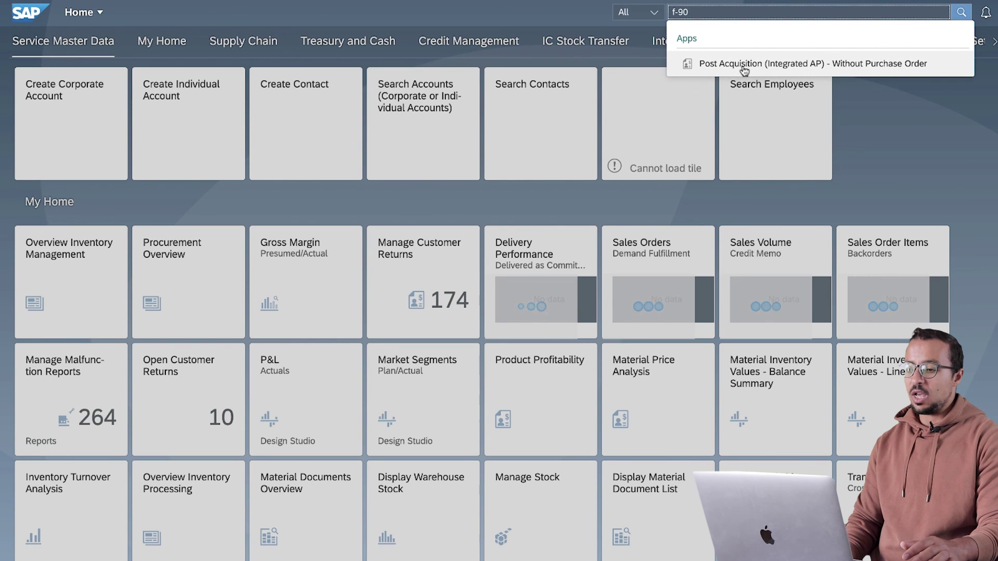
left_click(854, 71)
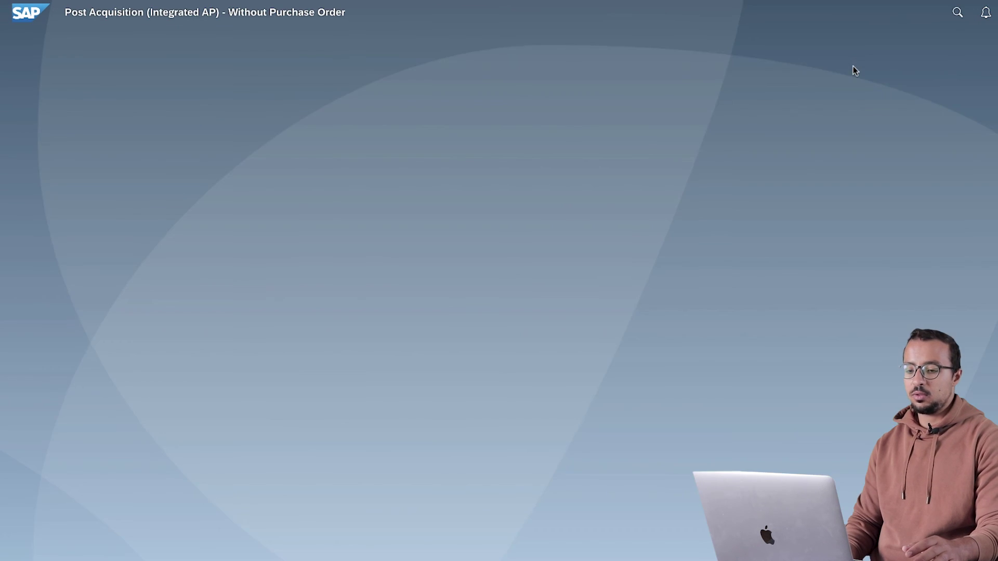